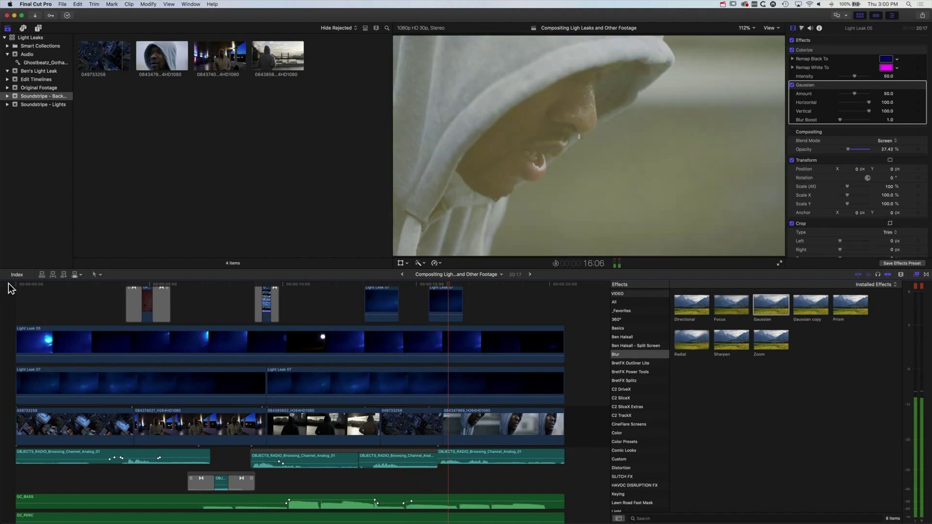
- Switch to the Start Here project and show the clips in the Soundstripe - Lights event
scroll(530, 287, up, 2)
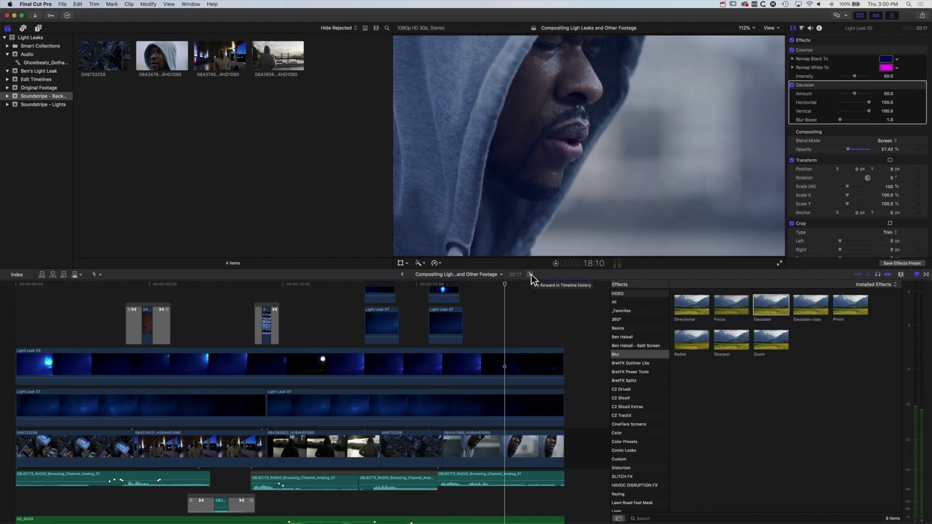
click(531, 275)
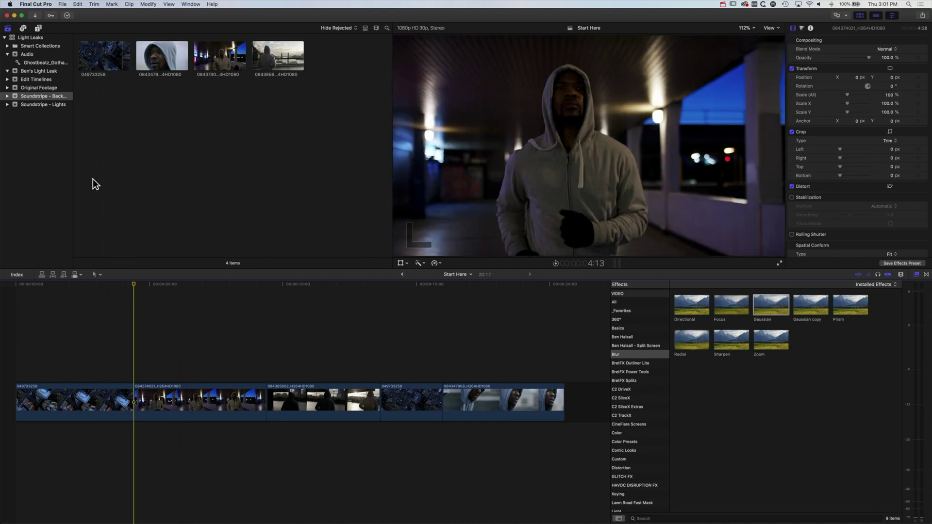
click(42, 106)
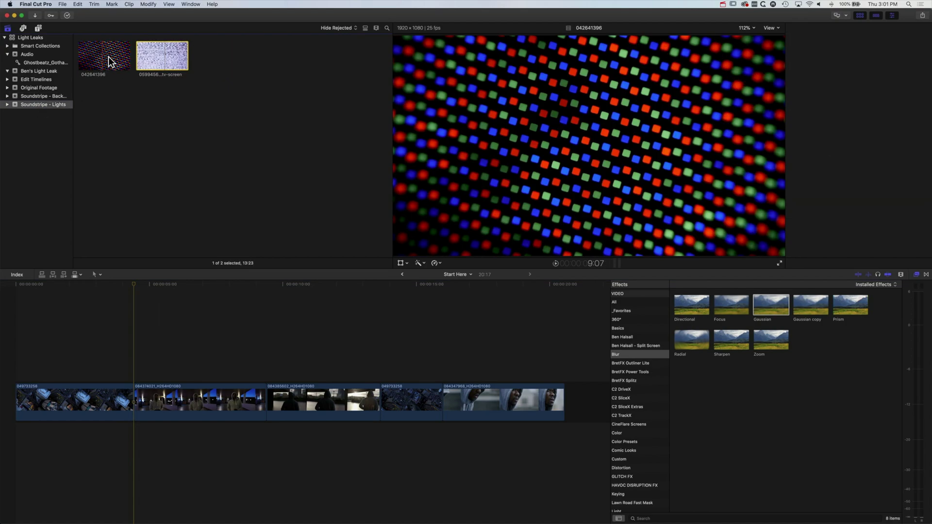
key(super+4)
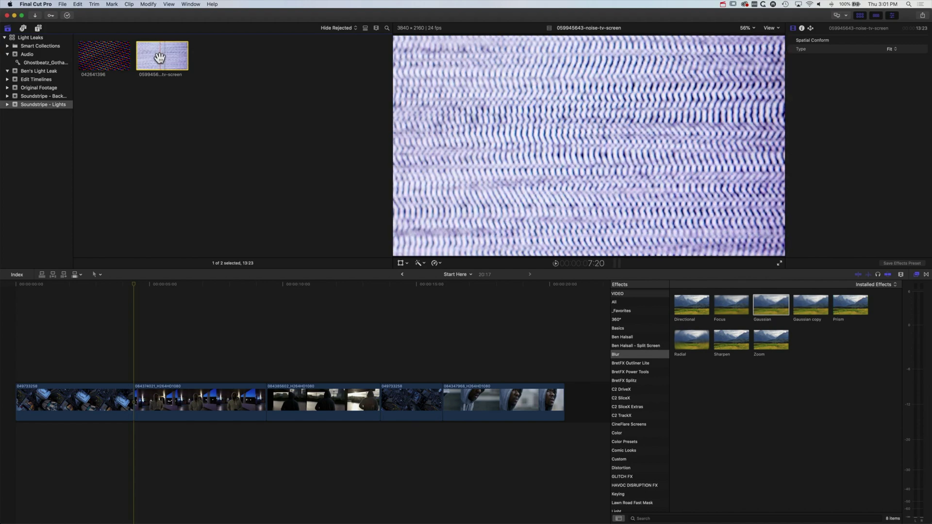
- Connect the 059945643-noise-tv-screen clip above the storyline, trimmed to about 1:26 and placed over the first edit point
drag(84, 306, 67, 348)
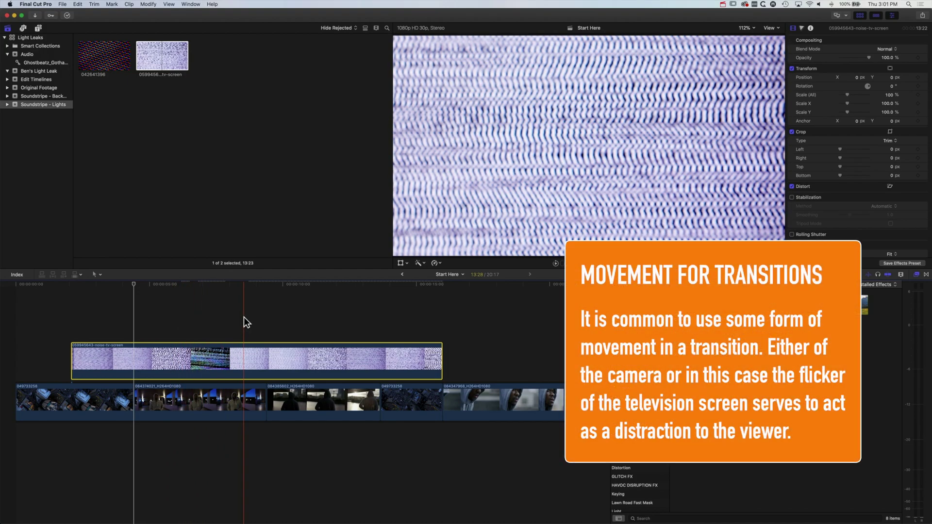
drag(442, 355, 239, 355)
drag(73, 362, 184, 360)
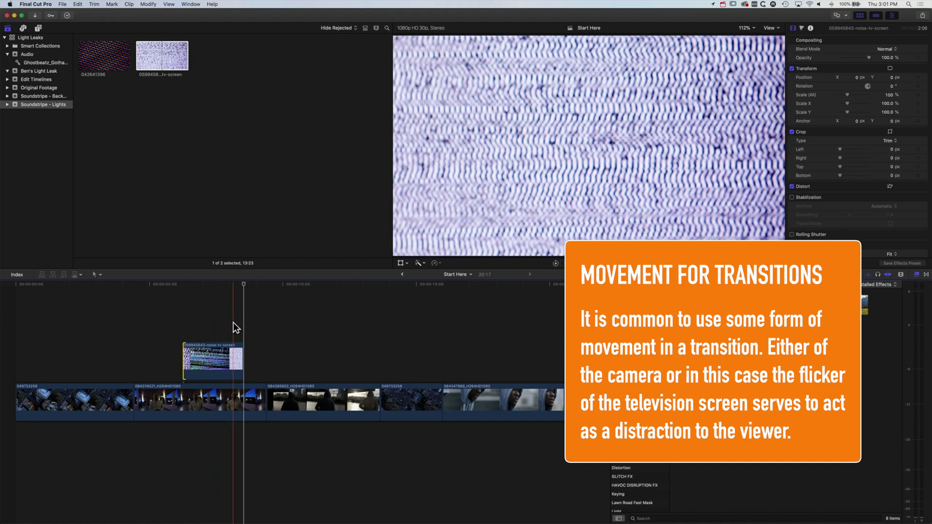
drag(242, 350, 133, 359)
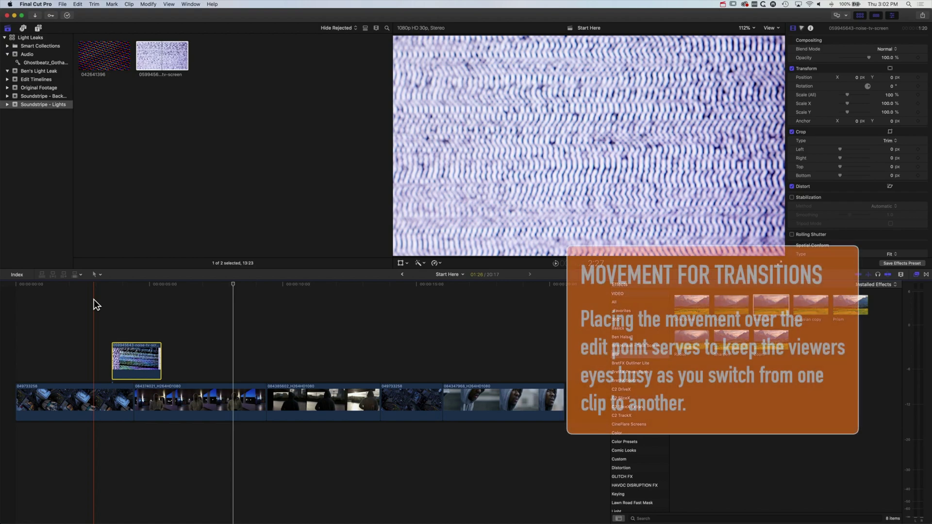
- Shift the noise clip slightly earlier over the first edit and trim its start so it runs about 1:21
key(space)
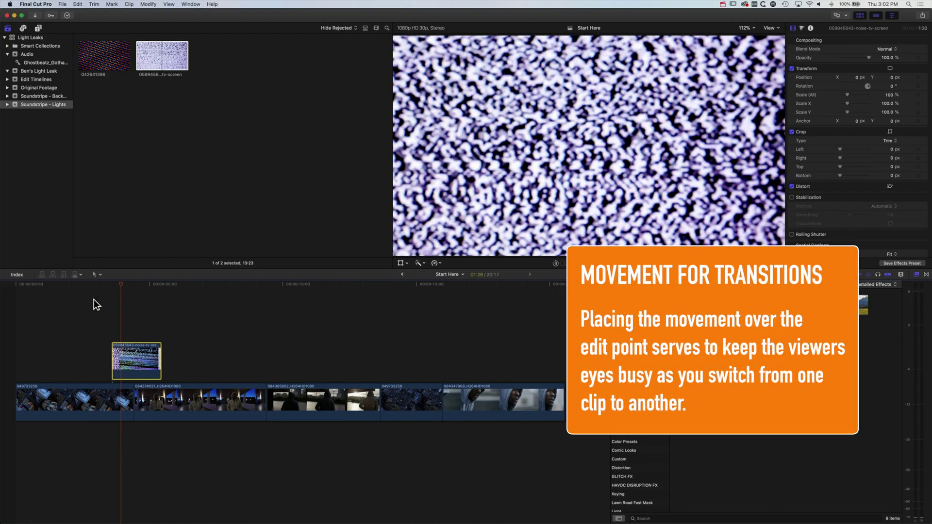
key(space)
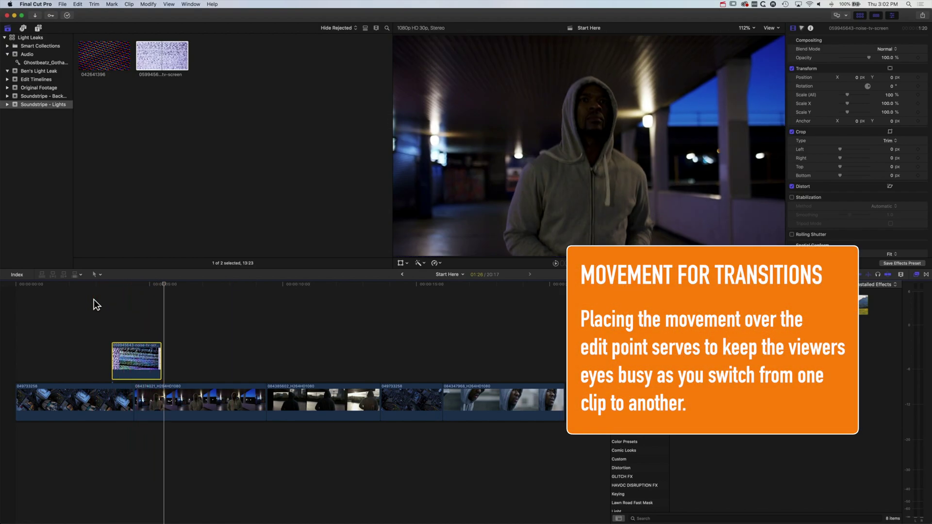
drag(139, 359, 133, 360)
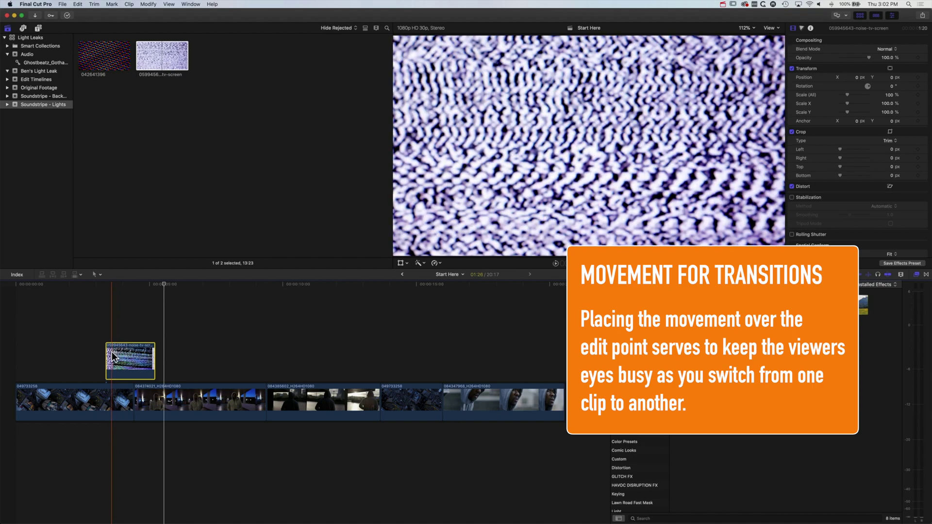
drag(106, 354, 111, 344)
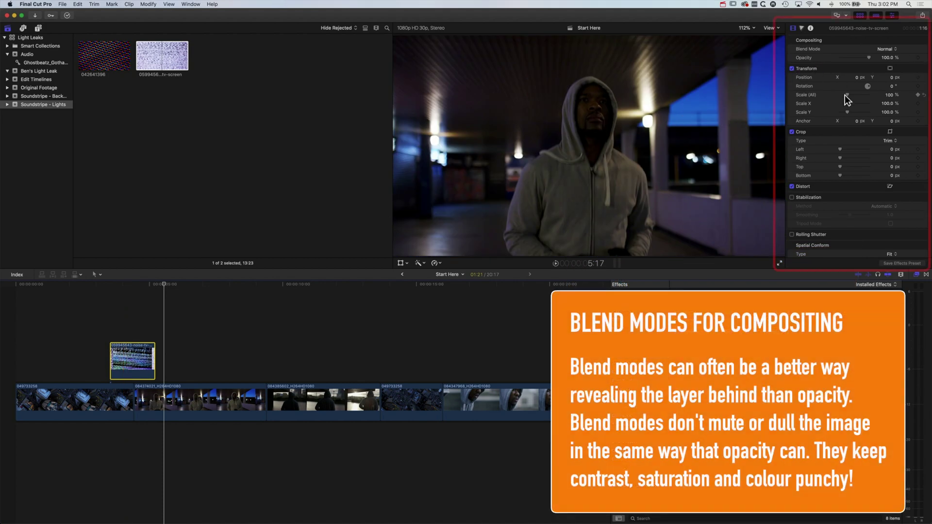
click(190, 5)
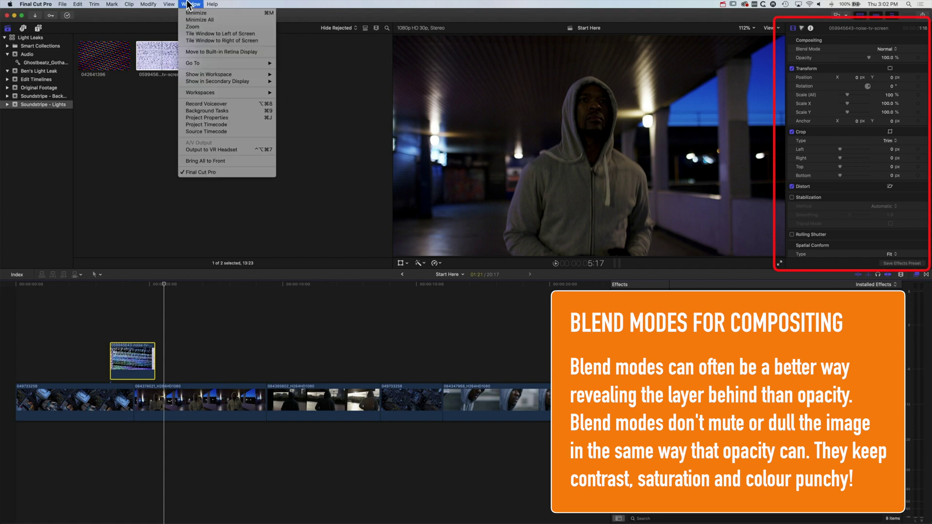
mouse_move(201, 77)
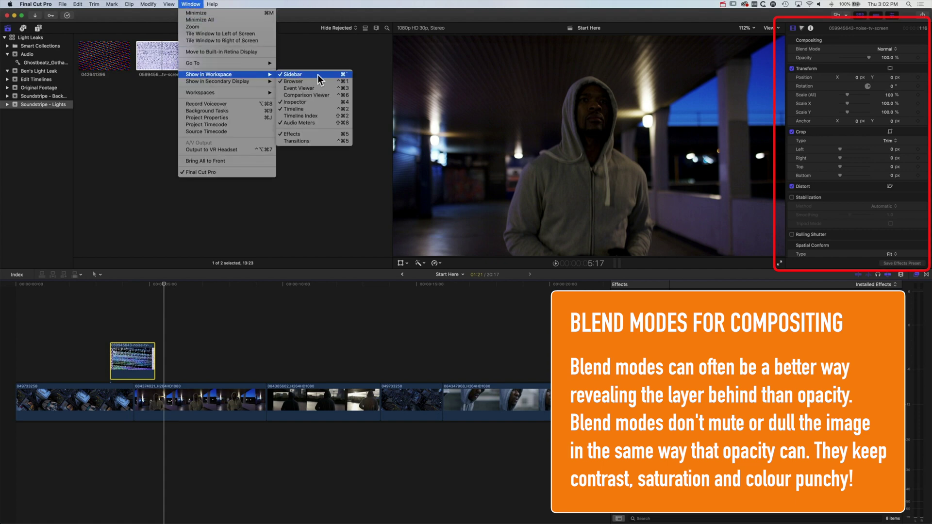
click(325, 5)
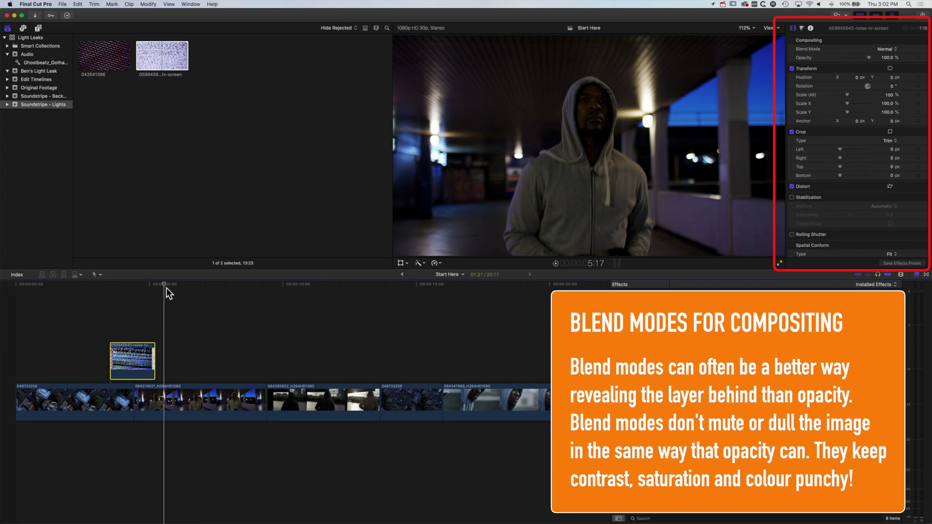
- Set the noise clip's blend mode to Screen and play back the first edit
drag(135, 283, 129, 284)
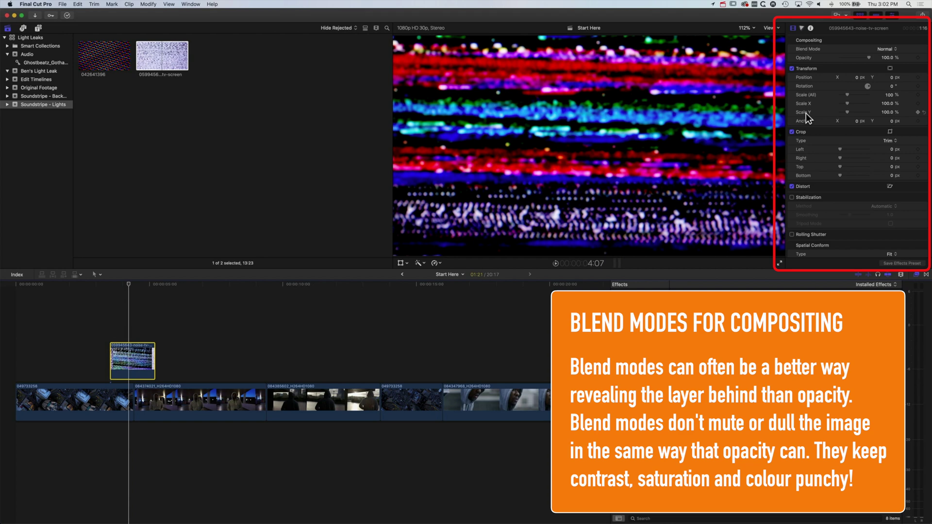
click(890, 49)
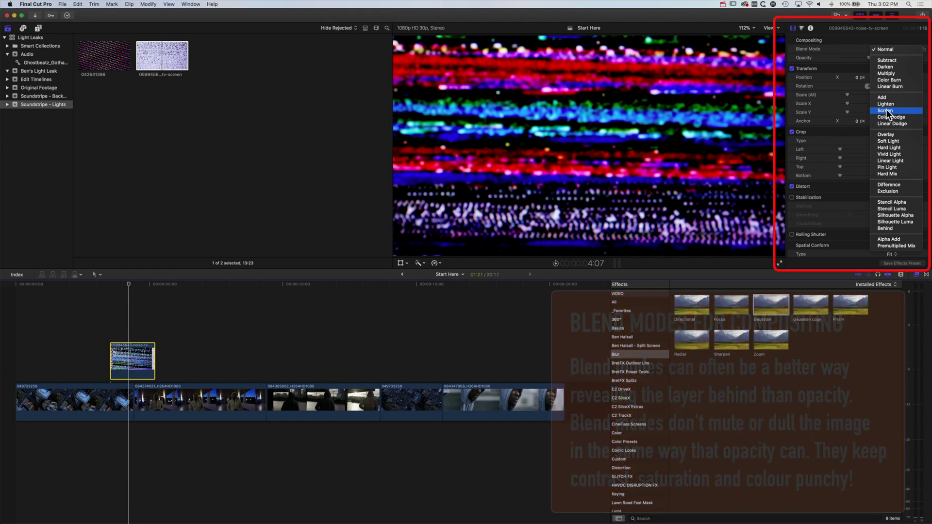
click(886, 112)
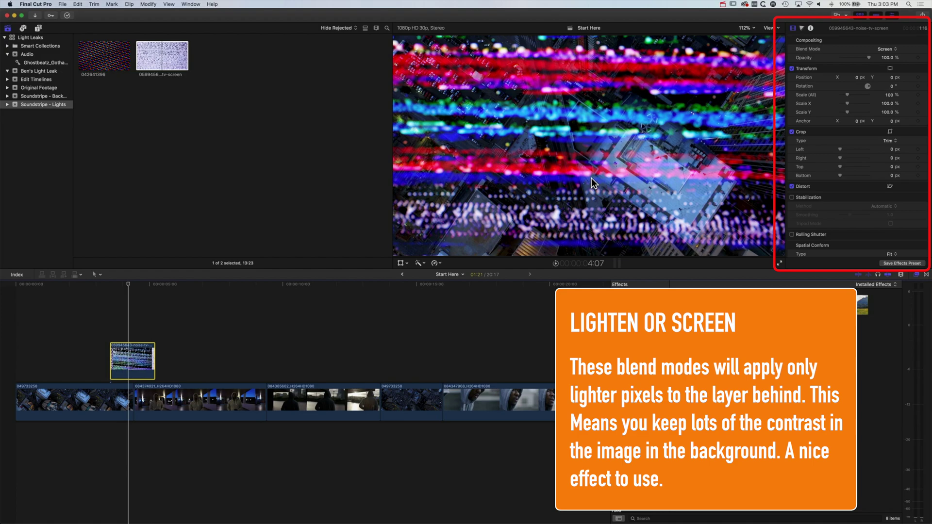
click(141, 284)
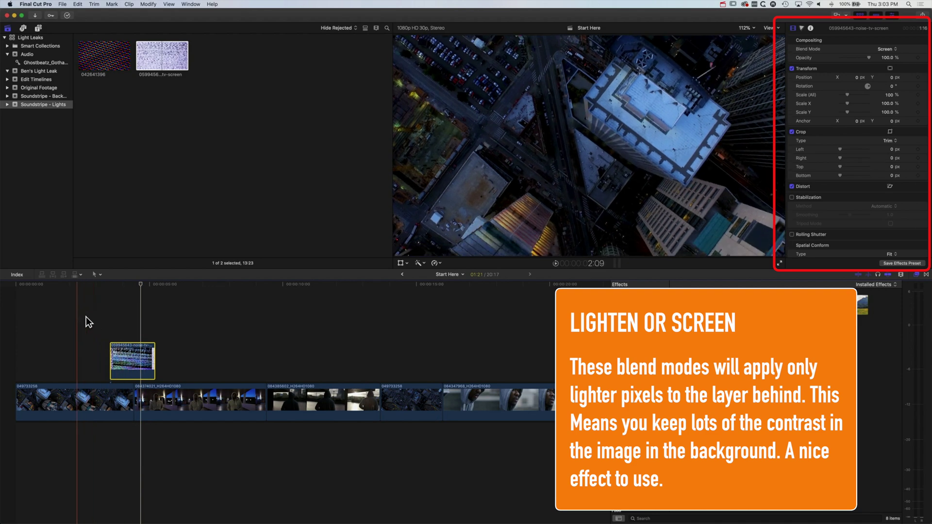
key(space)
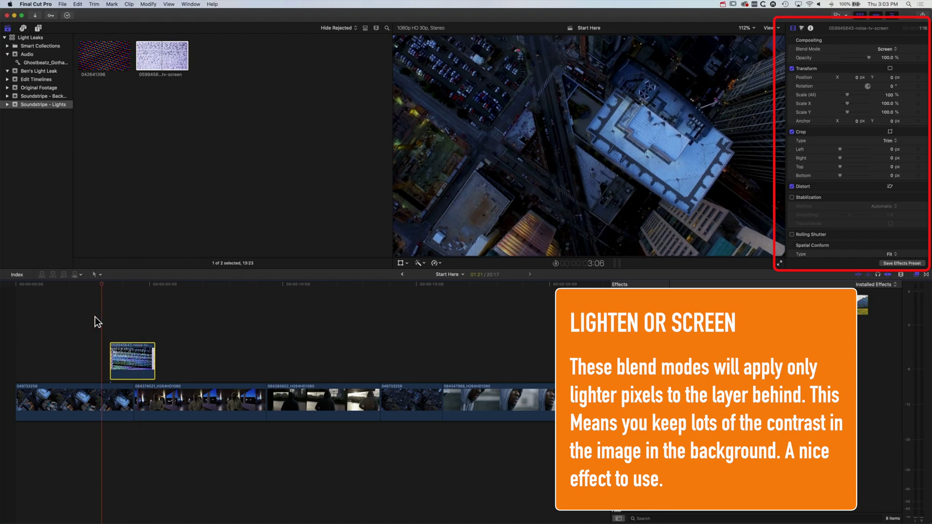
key(space)
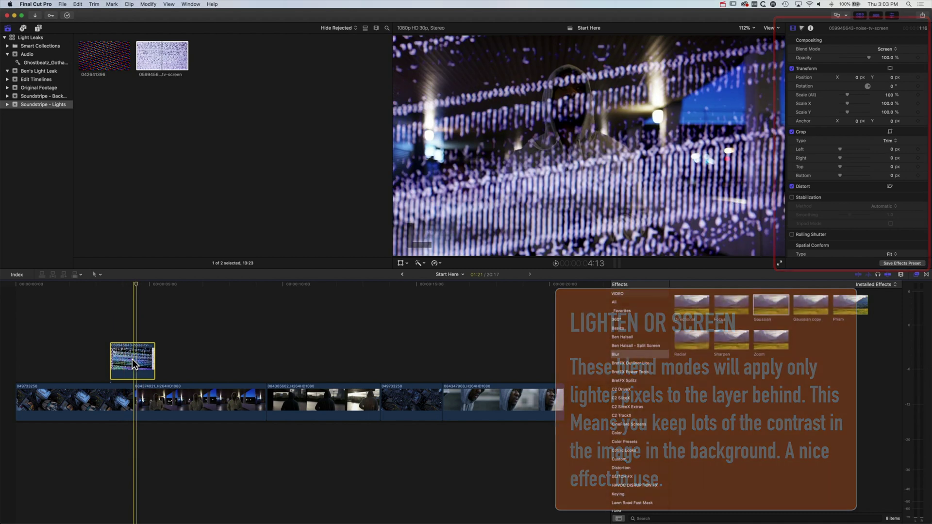
- Add default cross dissolves to both ends of the noise clip, shorten them, and play back the transition
key(super+t)
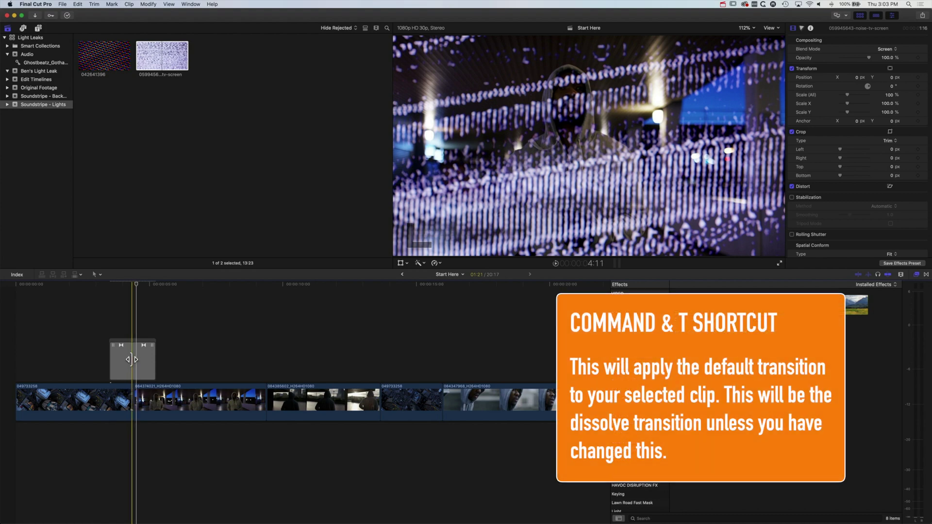
mouse_move(128, 359)
mouse_down()
mouse_move(146, 357)
mouse_move(120, 346)
mouse_up()
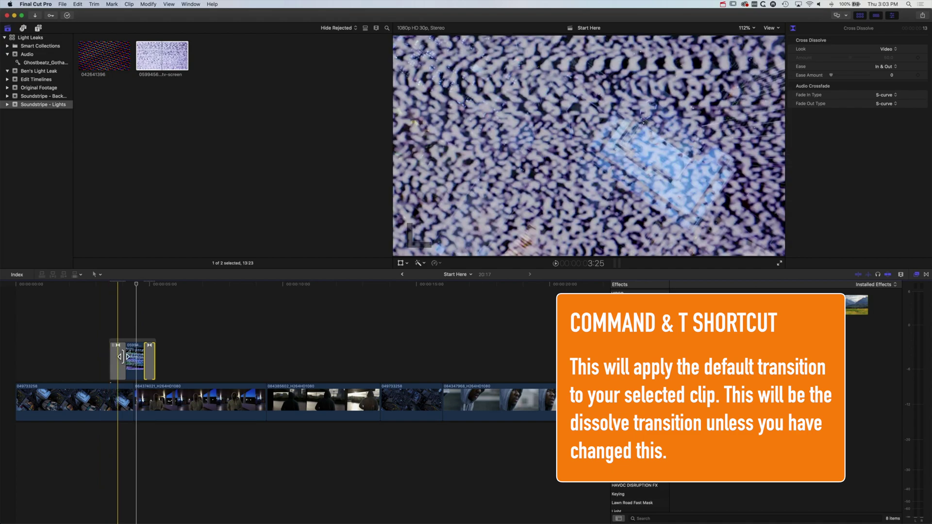
click(124, 355)
click(96, 287)
key(space)
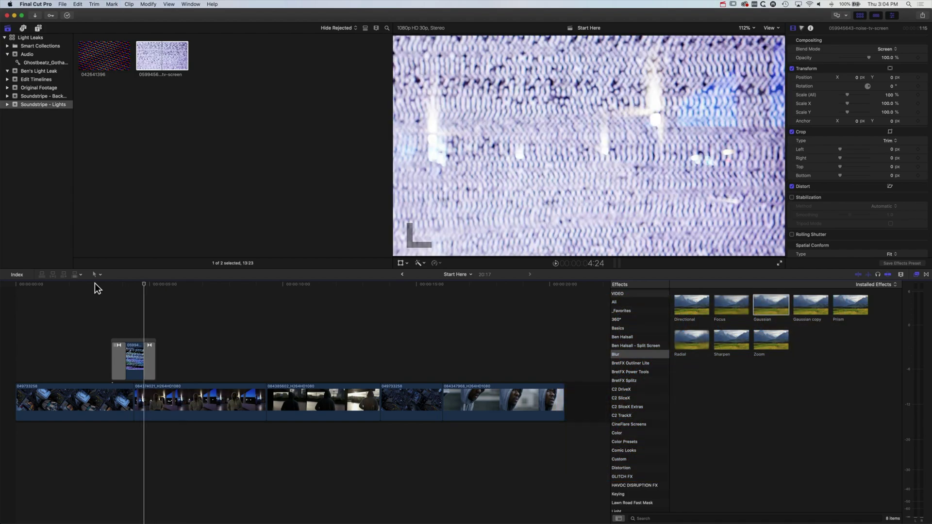
key(j)
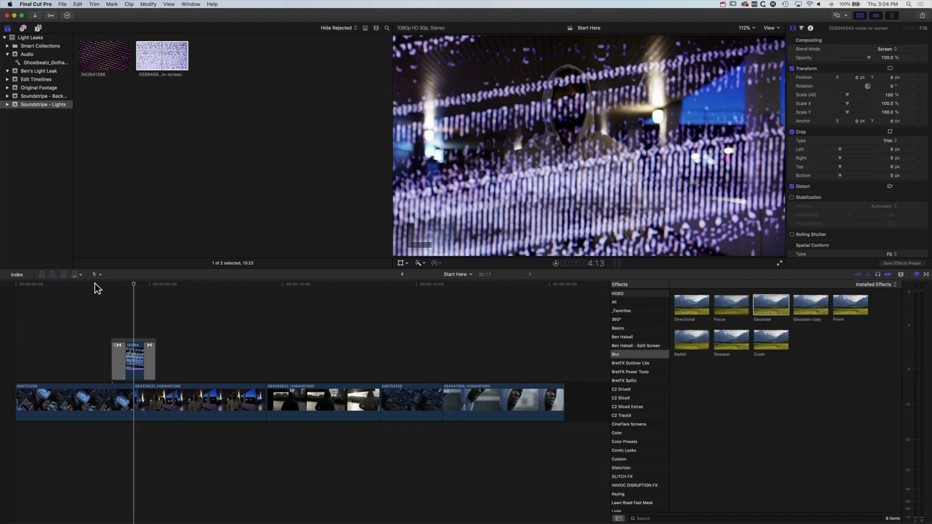
key(space)
key(space)
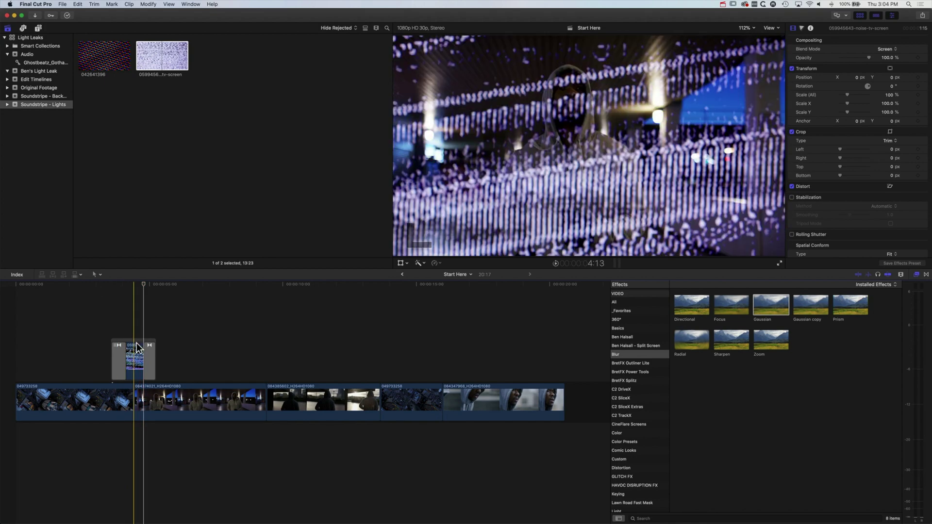
- Add a cross dissolve of about 15 frames at the edit between the first two storyline clips beneath the noise clip
click(137, 399)
key(super+t)
drag(121, 398, 133, 397)
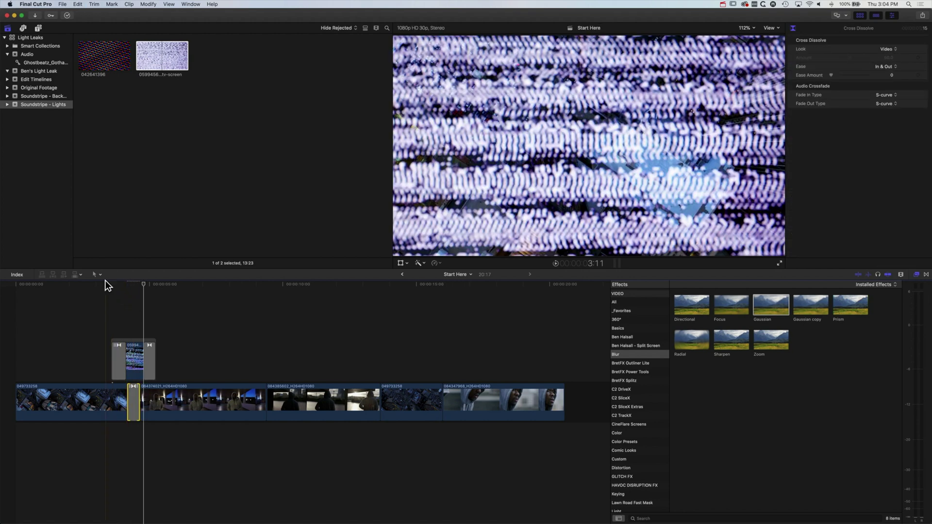
click(105, 282)
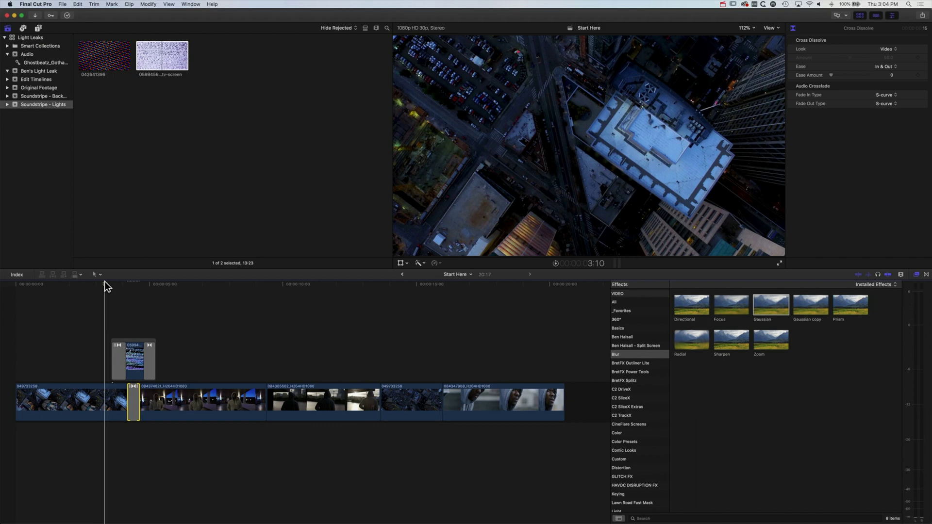
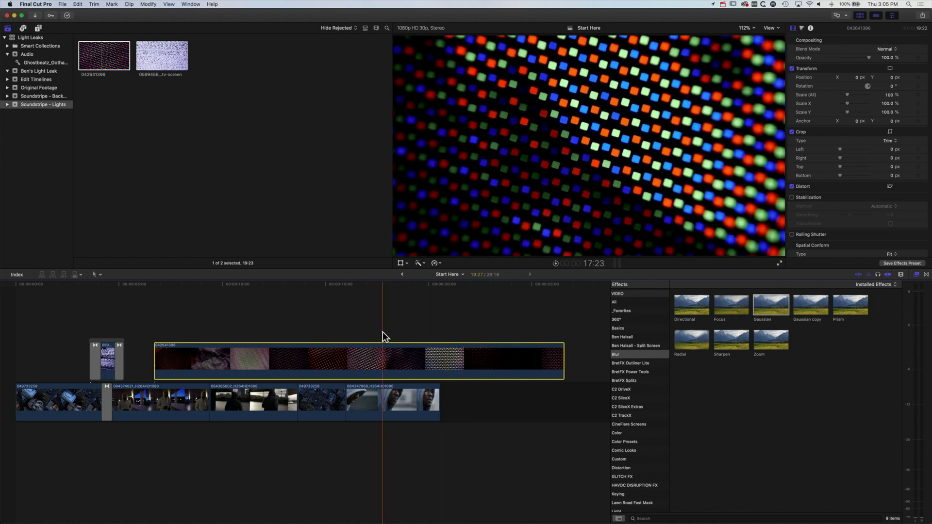
- Trim both ends of the connected 042641396 clip to about 1:23 and place it over the second edit point
click(374, 331)
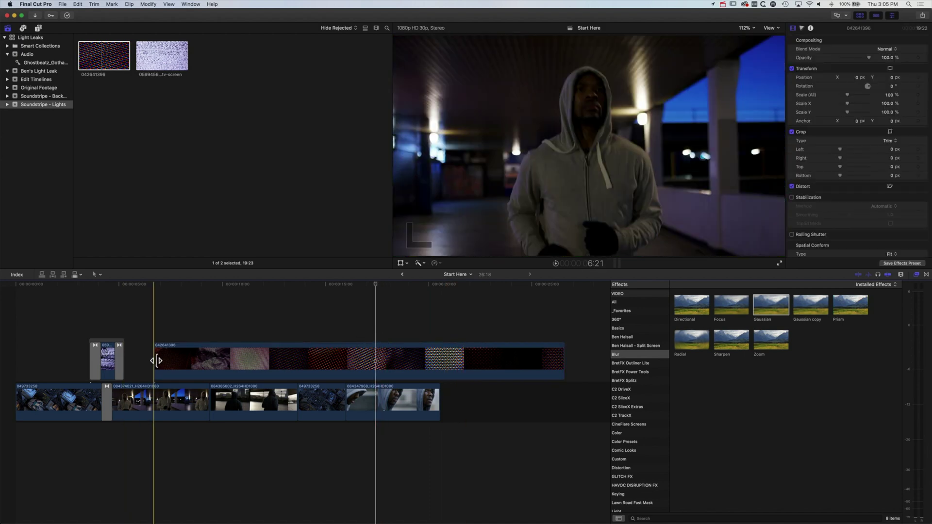
drag(156, 358, 378, 358)
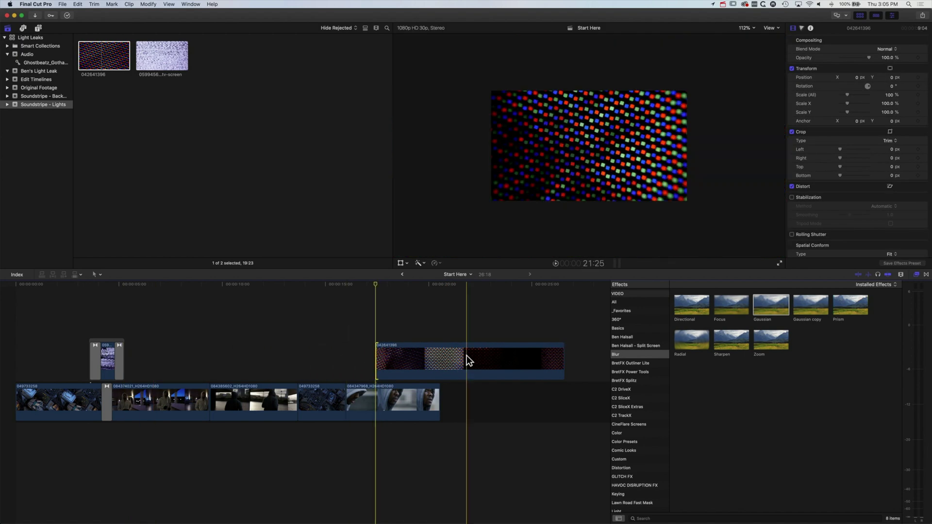
drag(563, 358, 230, 357)
click(209, 357)
- Set the blend mode of the 042641396 clip over the second edit to Lighten
click(203, 322)
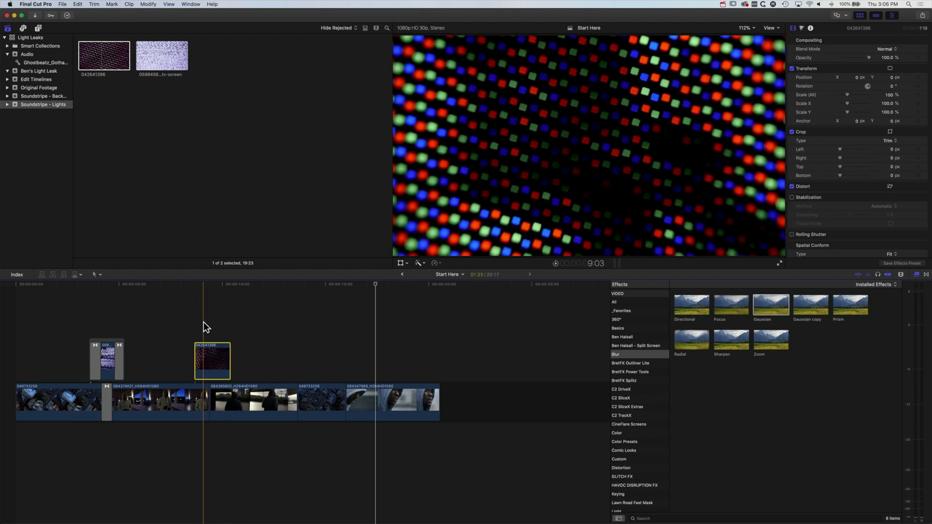
click(210, 351)
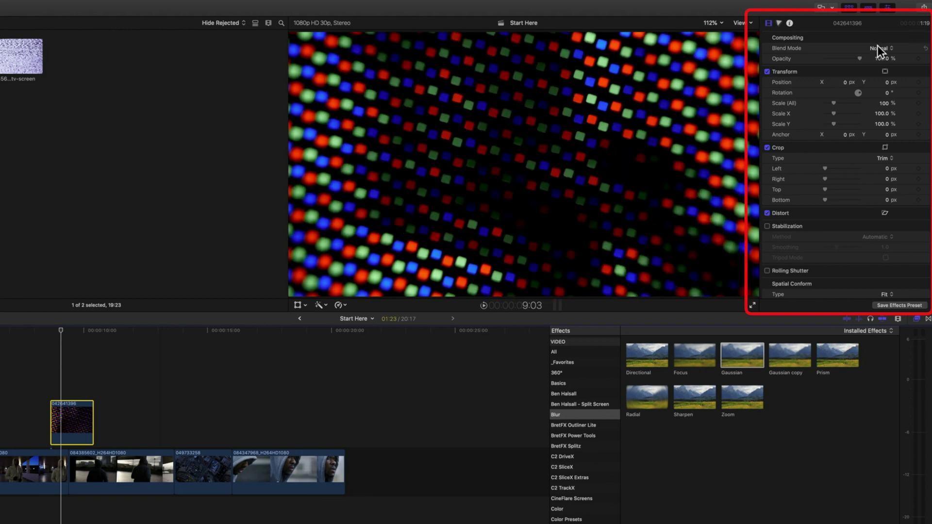
click(878, 47)
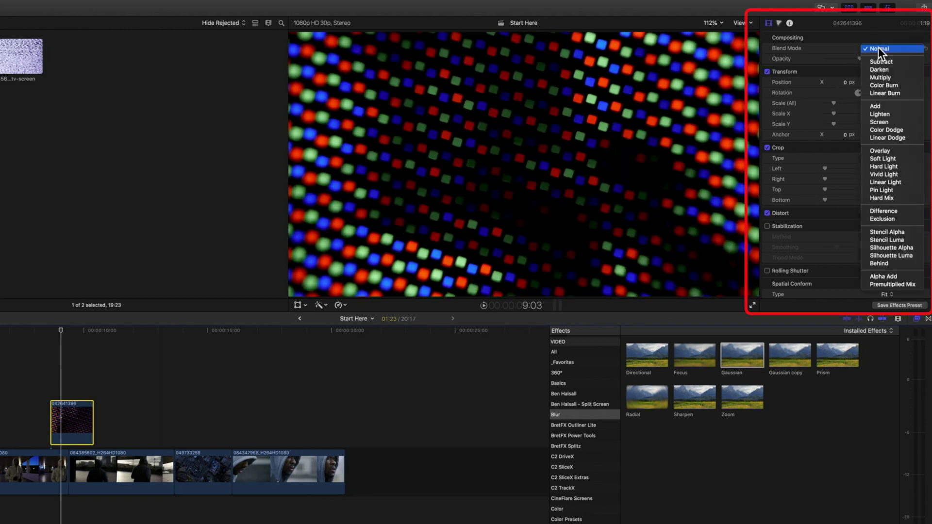
click(891, 113)
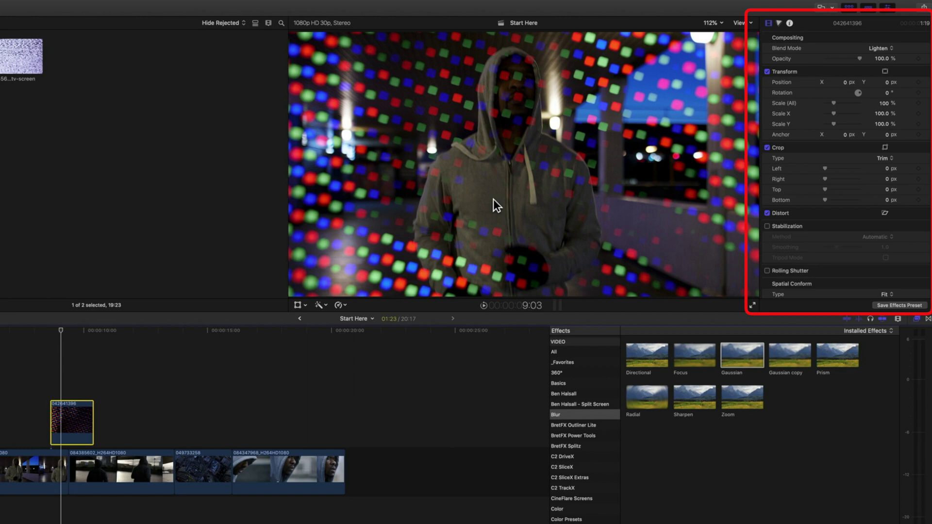
key(super+equal)
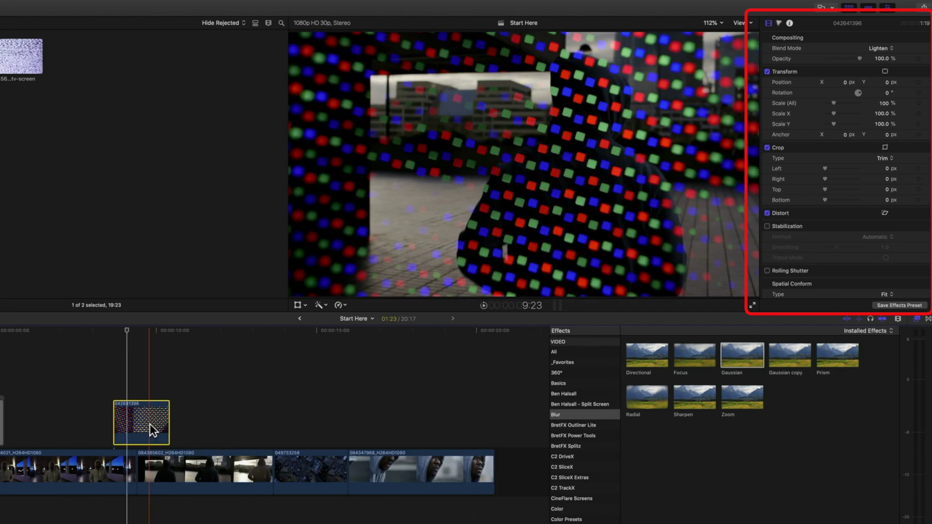
- Add default cross dissolves to both ends of the 042641396 clip, shorten them slightly, and play back the second transition
key(super+t)
mouse_move(130, 421)
mouse_down()
mouse_move(144, 421)
mouse_move(127, 420)
mouse_up()
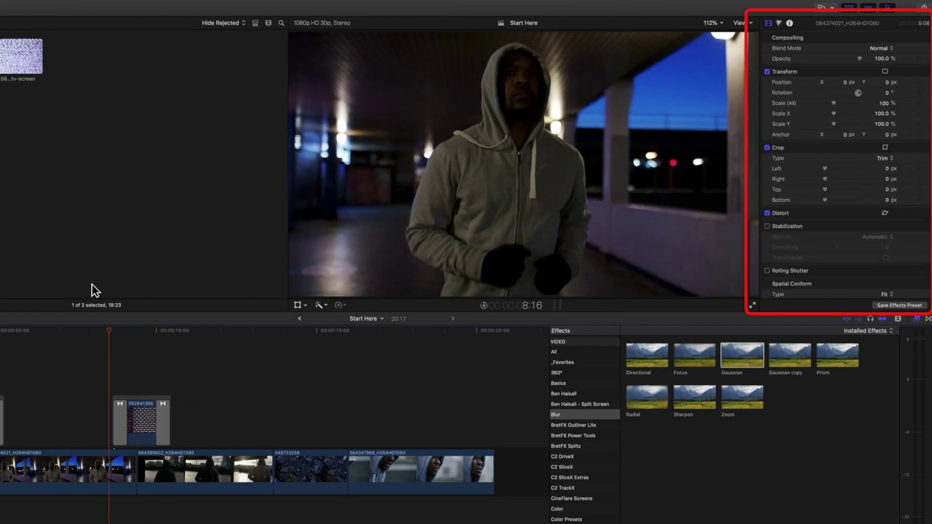
key(space)
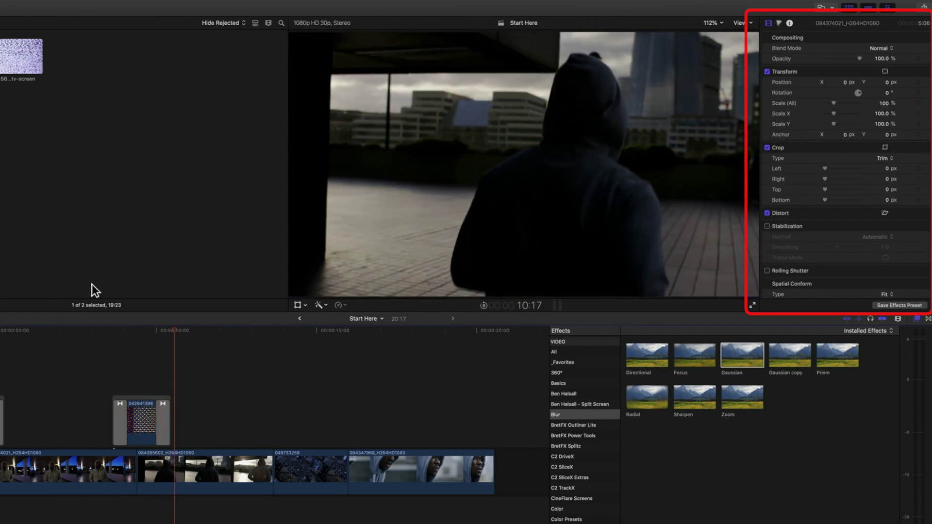
key(space)
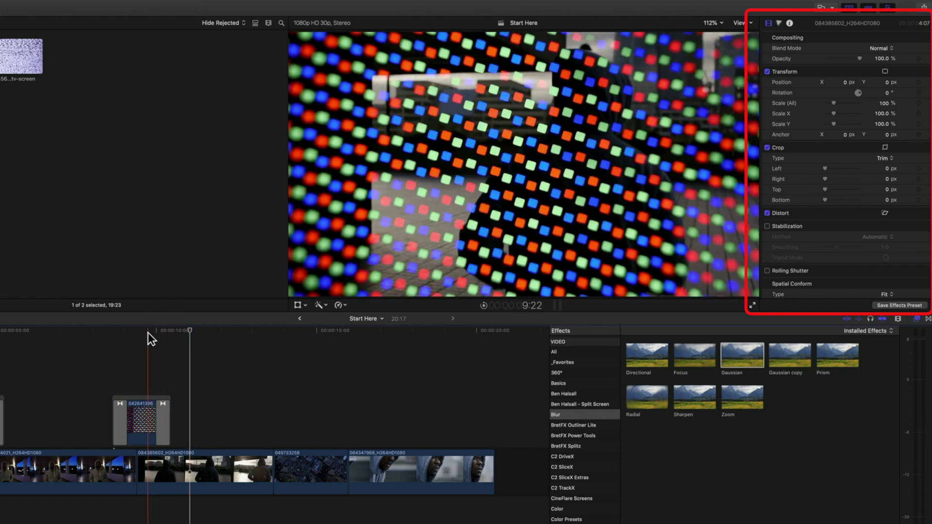
- Park the playhead near the middle of the connected 042641396 clip, slip its content with the Trim tool, and play it back
click(148, 333)
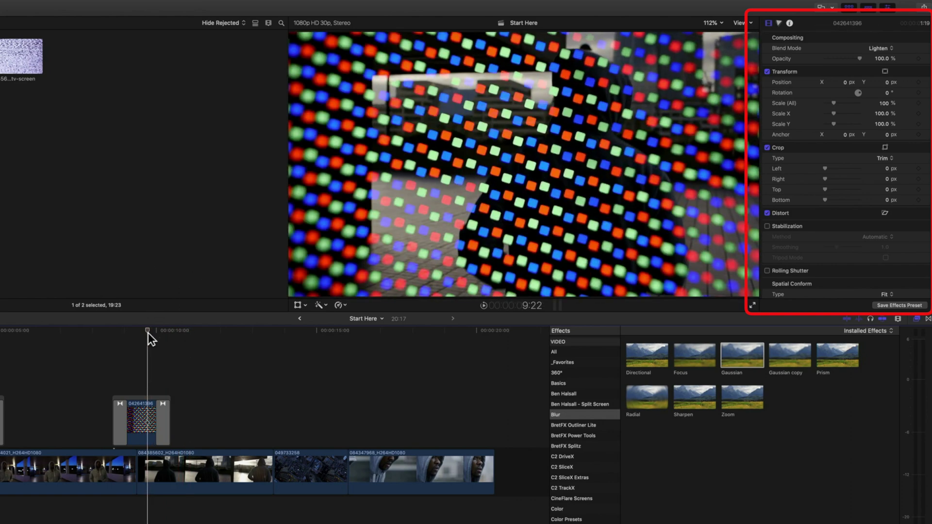
key(Left)
key(Left)
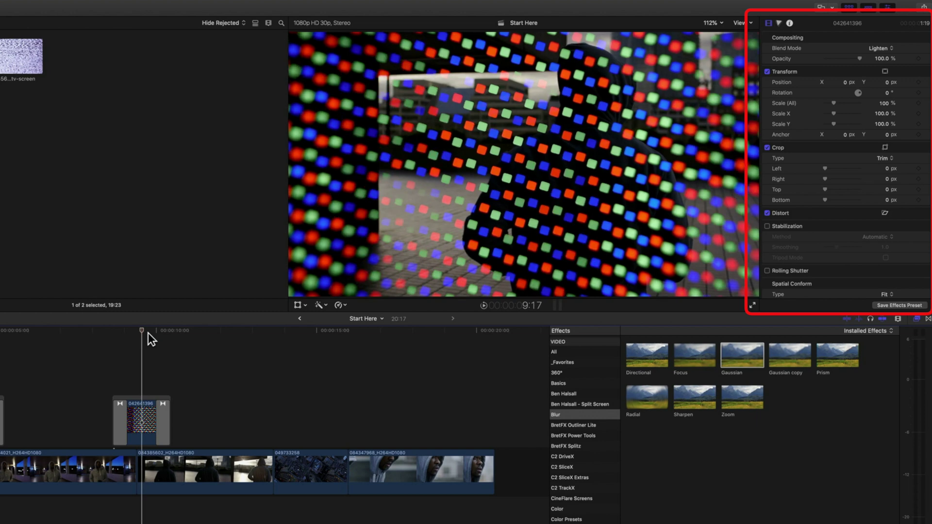
key(Right)
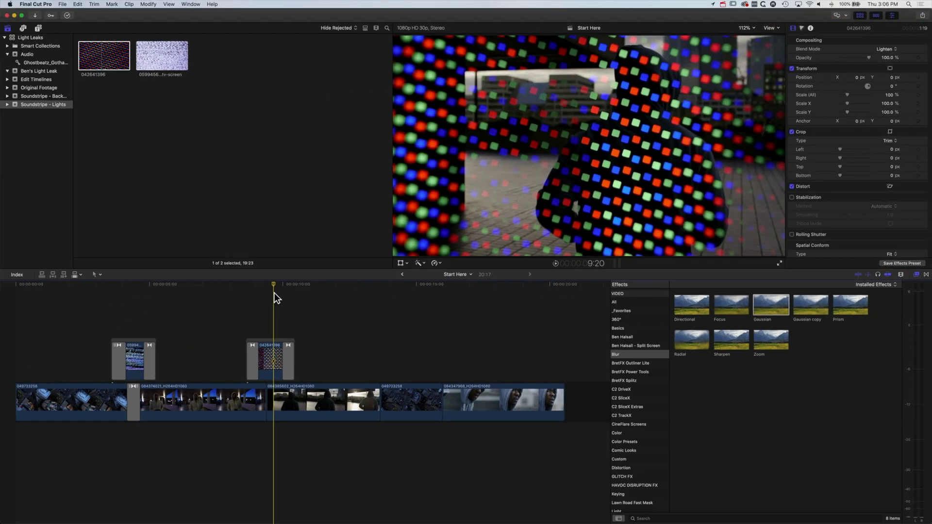
click(97, 274)
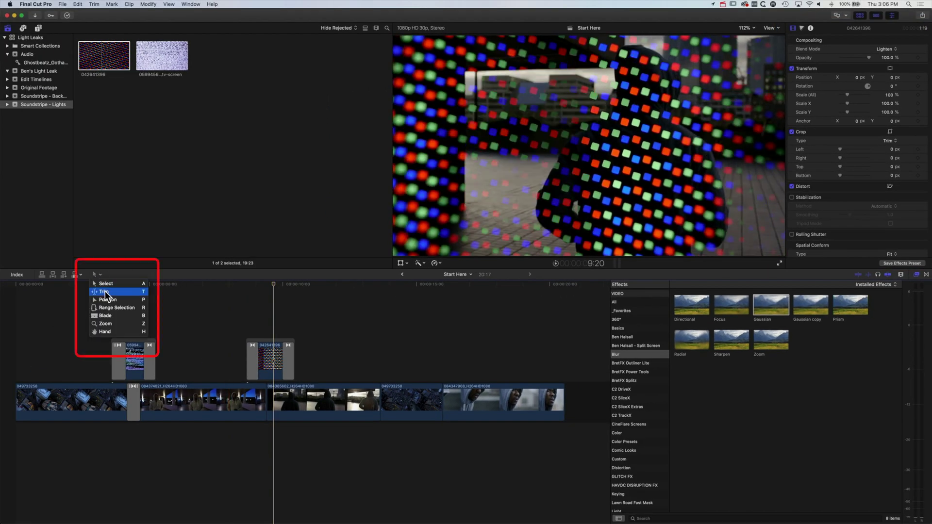
click(240, 346)
drag(269, 352, 269, 352)
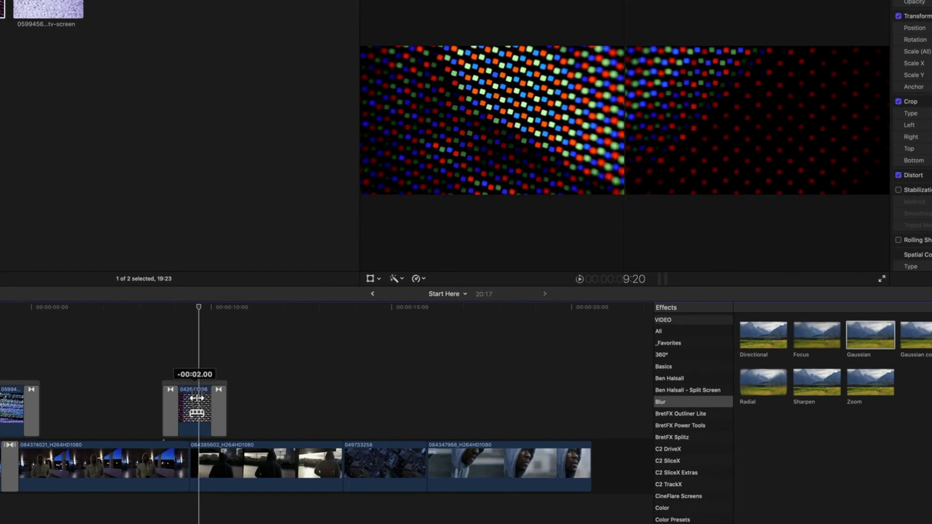
drag(192, 398, 188, 398)
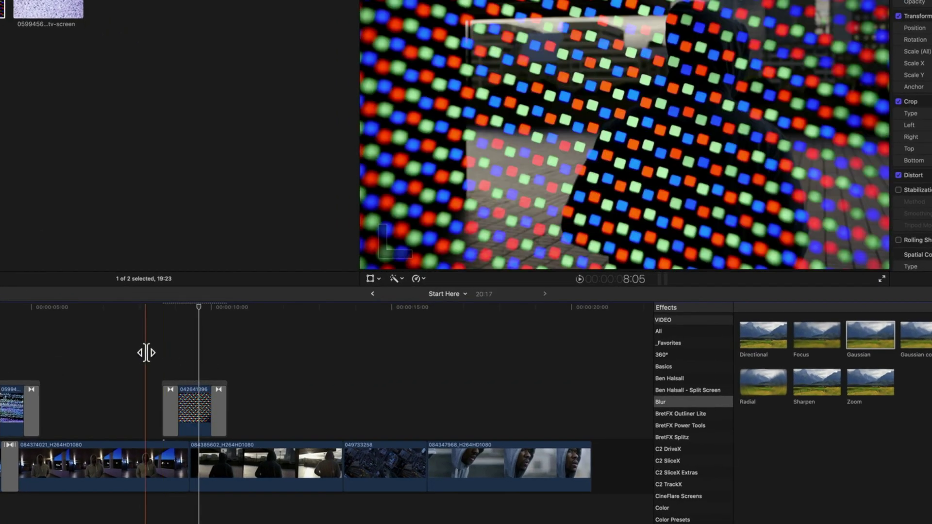
key(space)
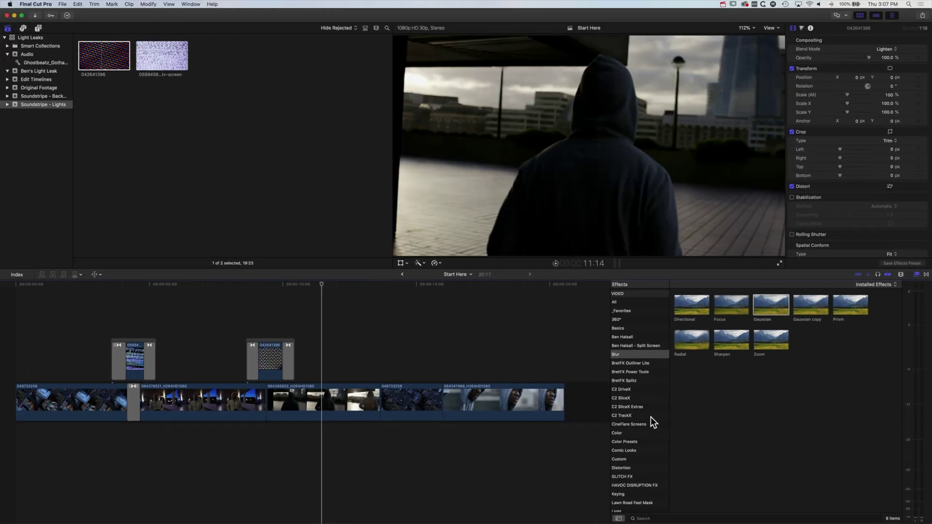
- Add a Push transition from the Movements category at the storyline edit beneath the 042641396 clip, allowing the media to overlap
scroll(653, 445, down, 5)
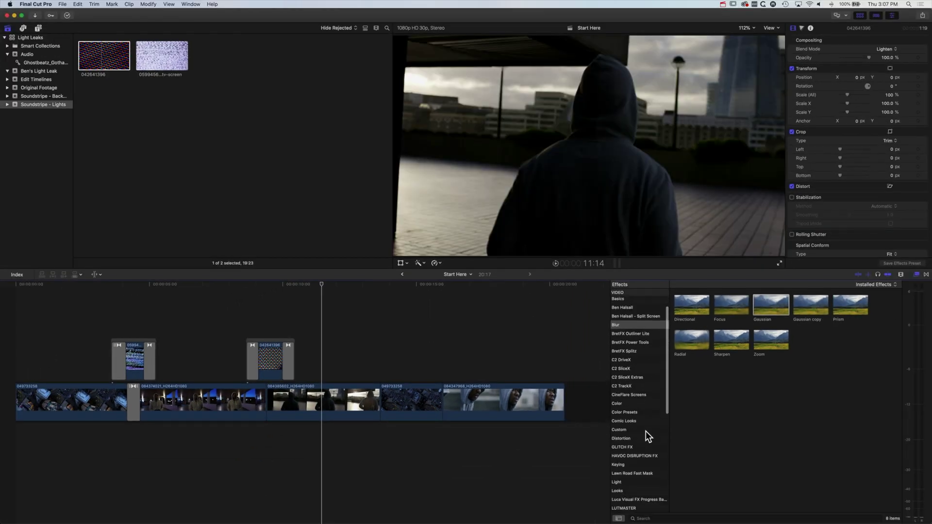
click(925, 275)
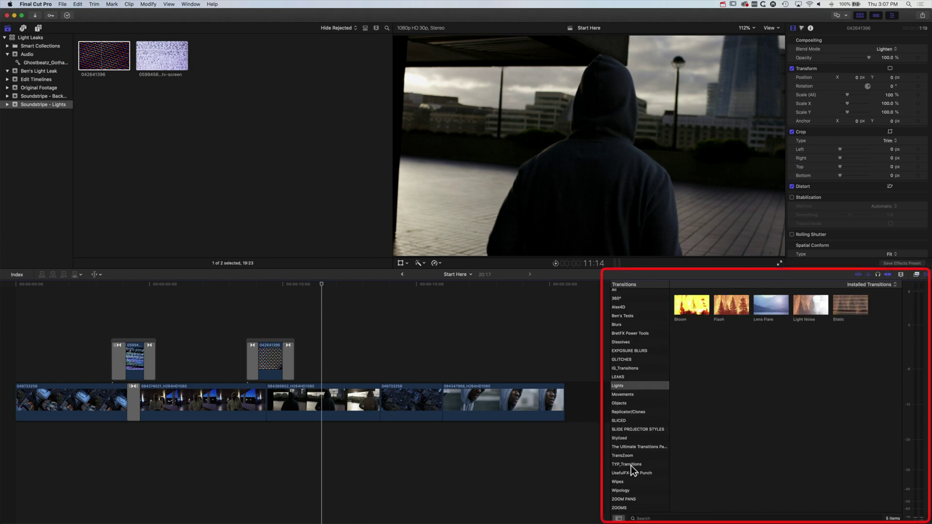
click(630, 395)
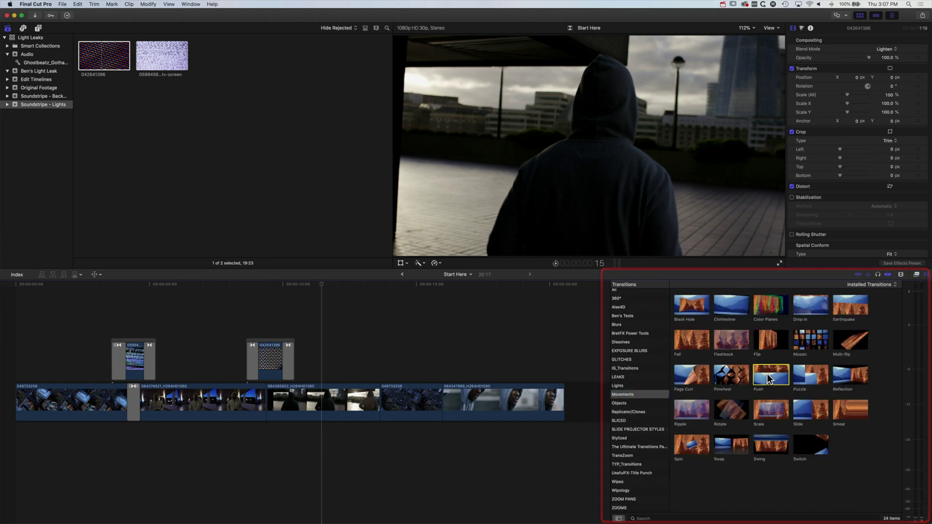
drag(771, 375, 266, 402)
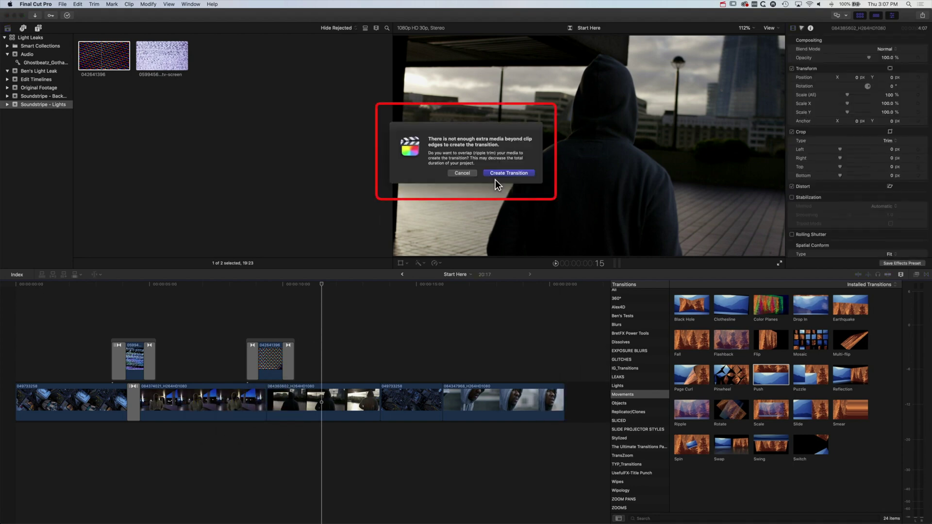
click(510, 173)
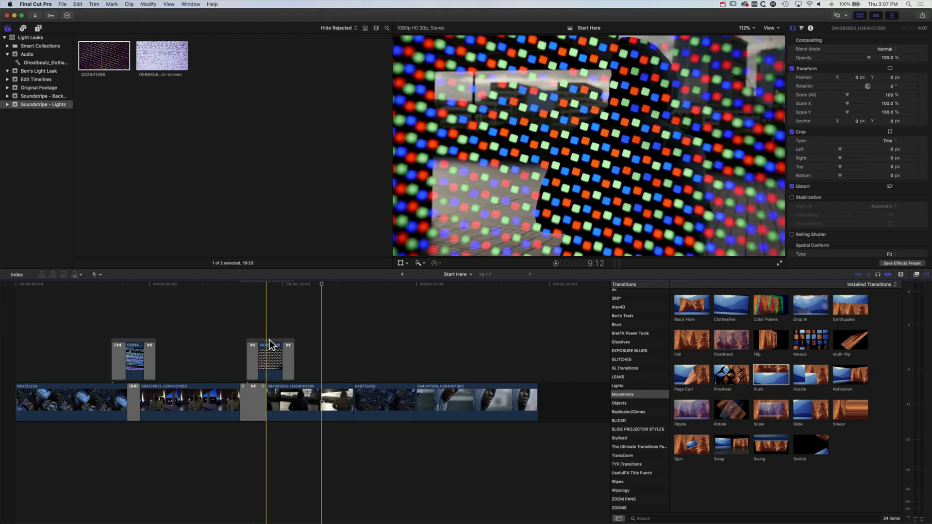
- Recentre the connected 042641396 clip over the Push transition, shorten the transition to 20 frames, and play it back
drag(271, 345, 255, 345)
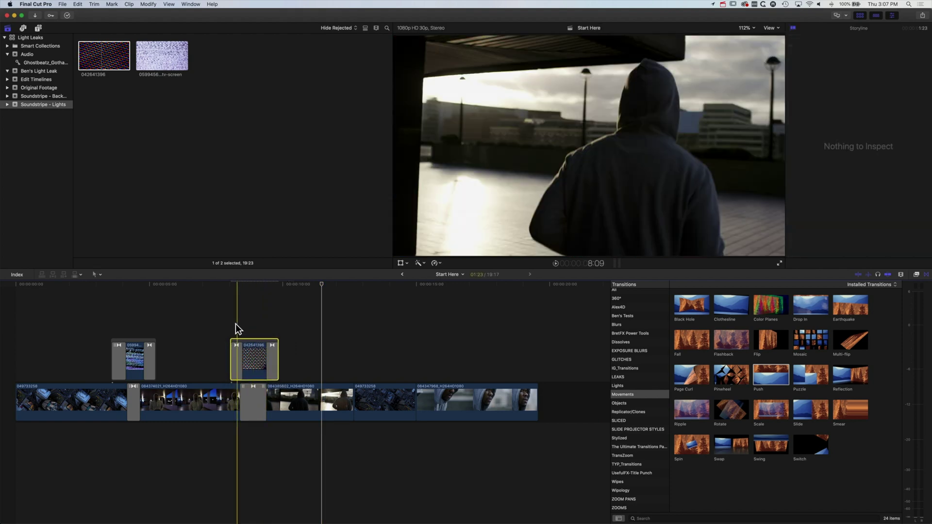
drag(239, 397, 244, 397)
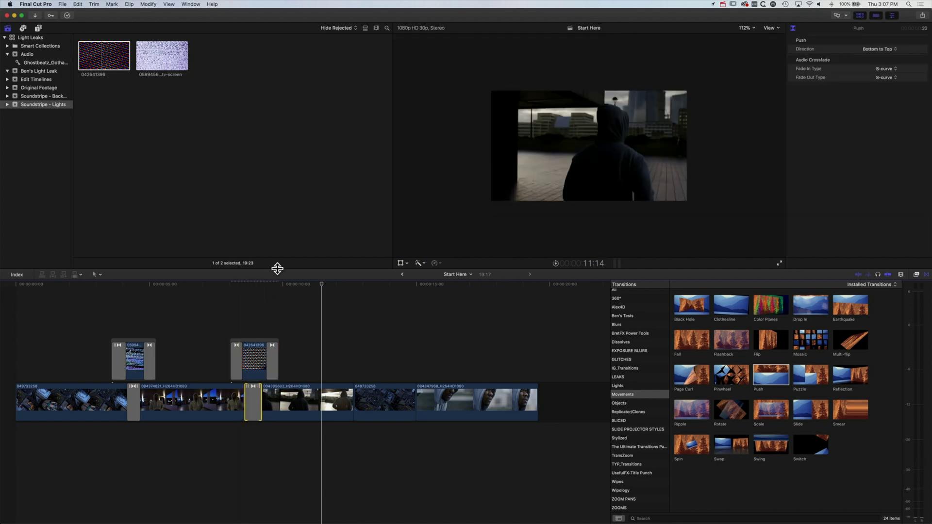
key(space)
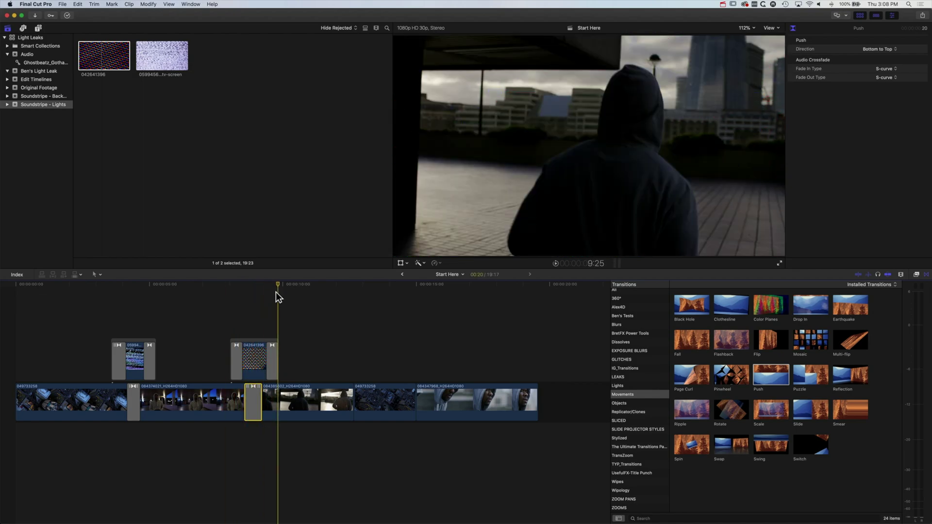
- Set the Push transition's direction to Right to Left and play back the result
drag(274, 285, 254, 284)
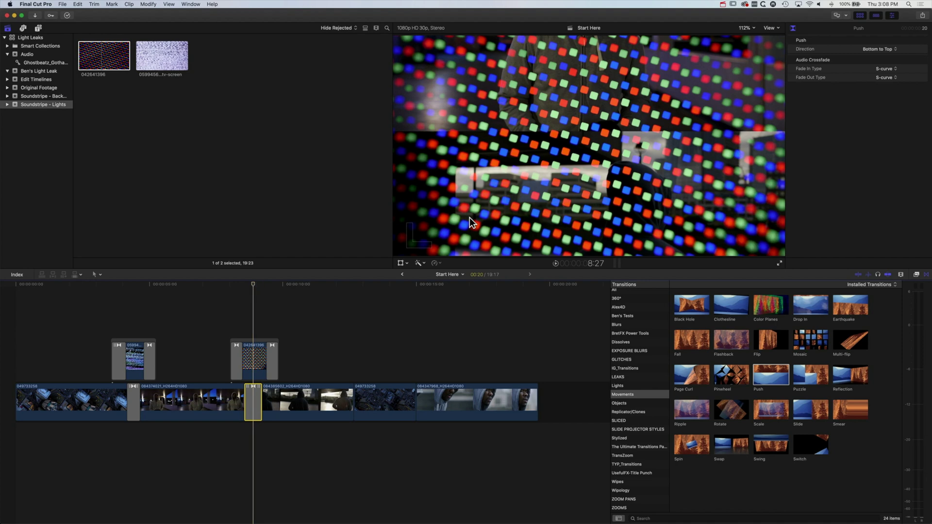
click(879, 50)
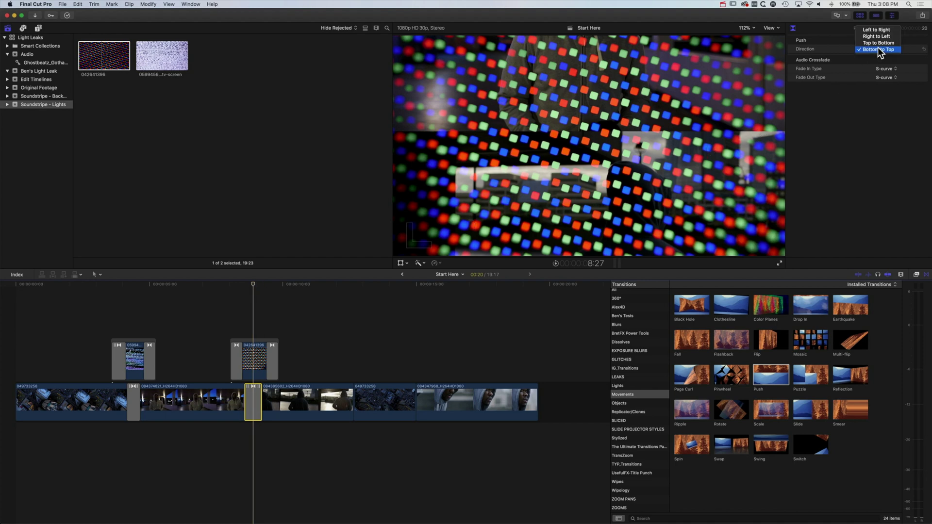
click(875, 37)
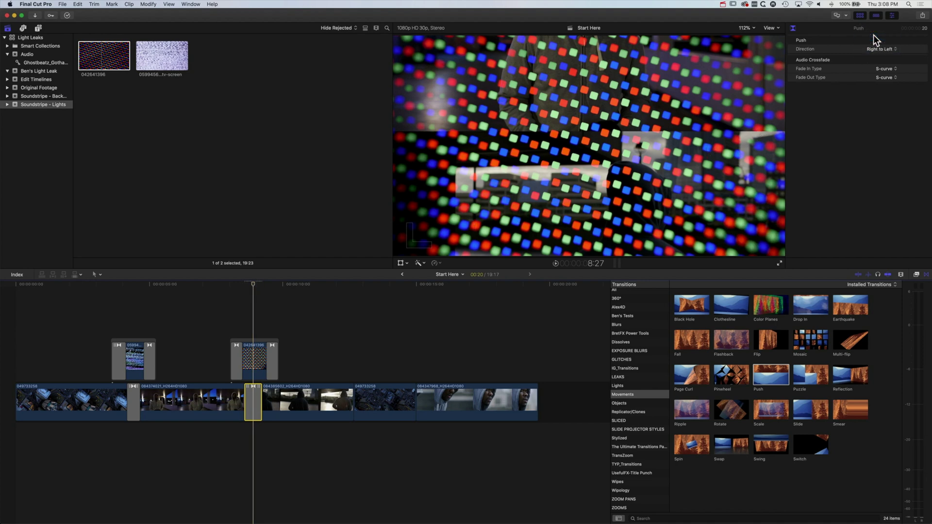
click(224, 285)
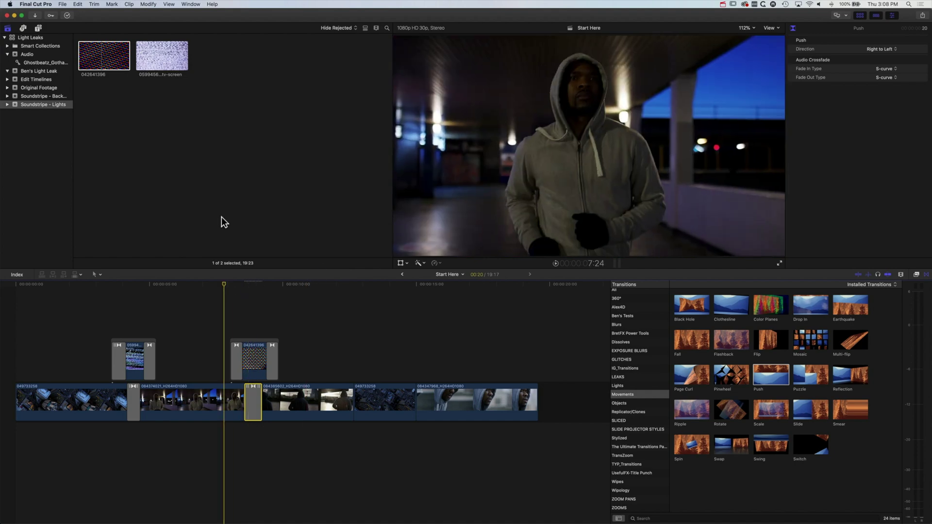
key(space)
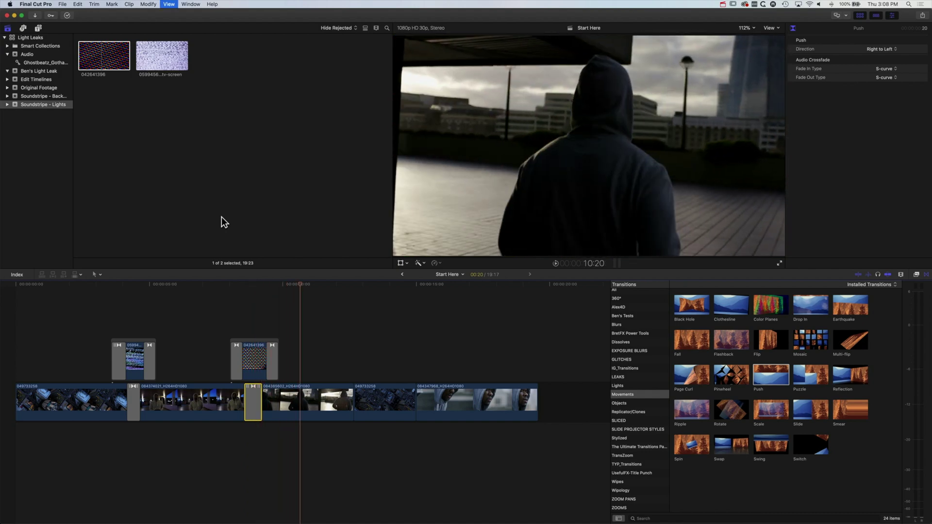
key(space)
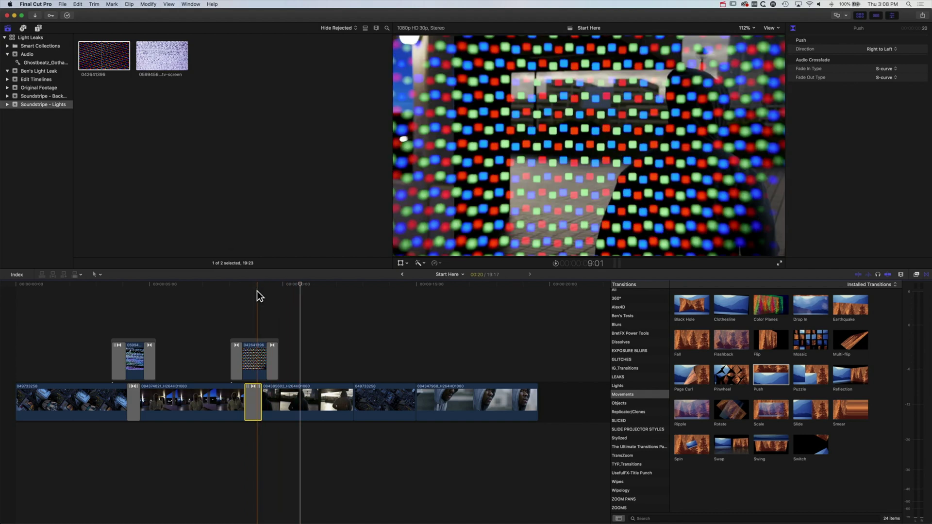
scroll(258, 292, right, 1)
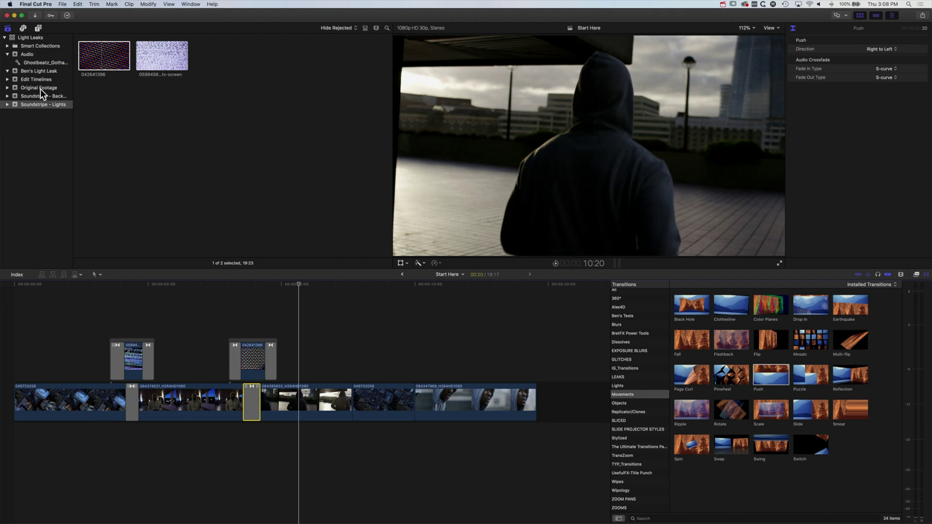
- Connect Light Leak 09 from the light leak event above the edit between the last two storyline clips, starting at about 13:12, and preview it
click(42, 73)
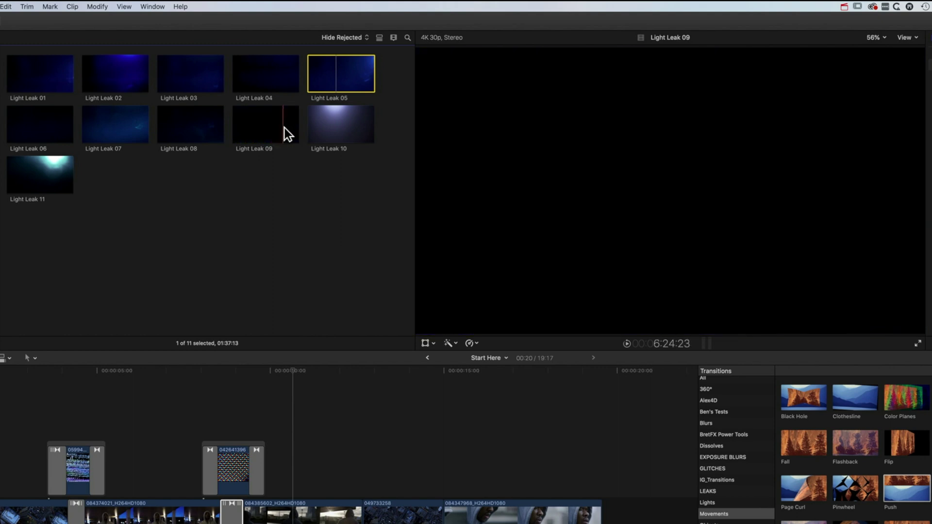
drag(265, 126, 388, 457)
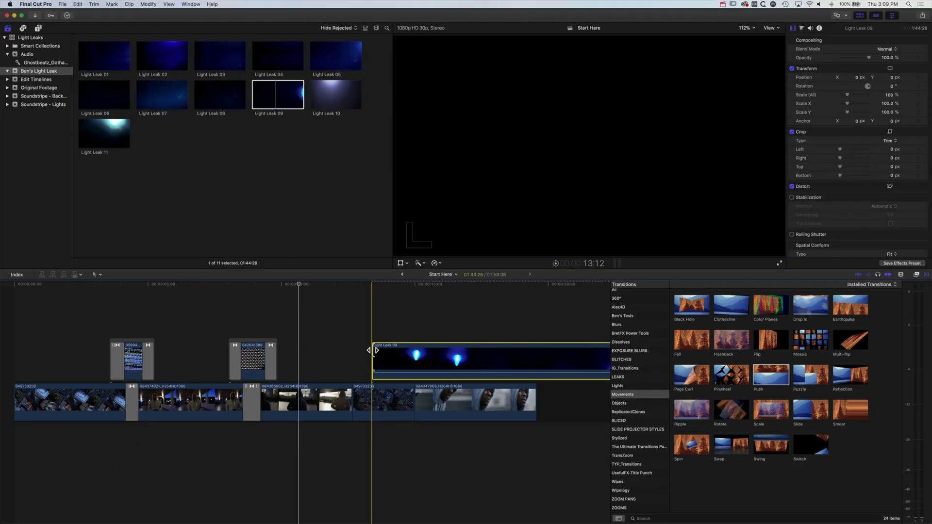
key(super+minus)
key(super+minus)
key(super+minus)
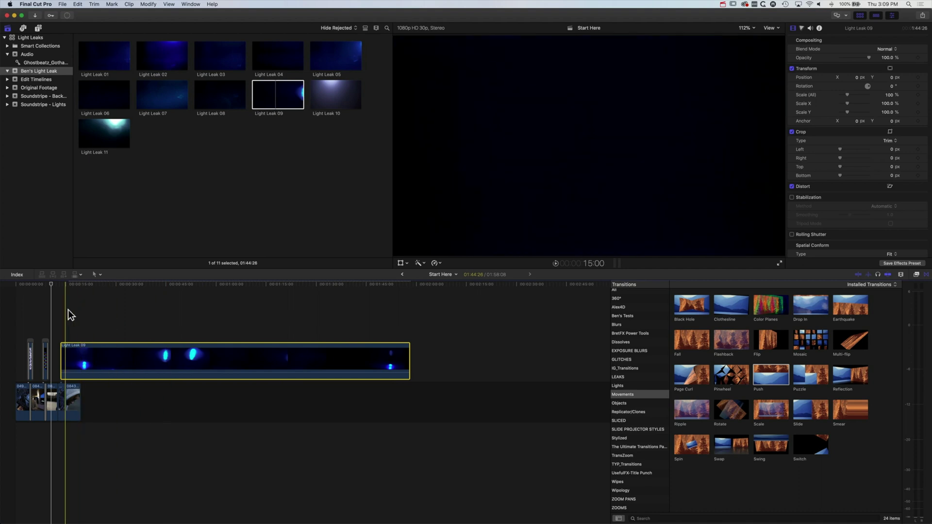
key(space)
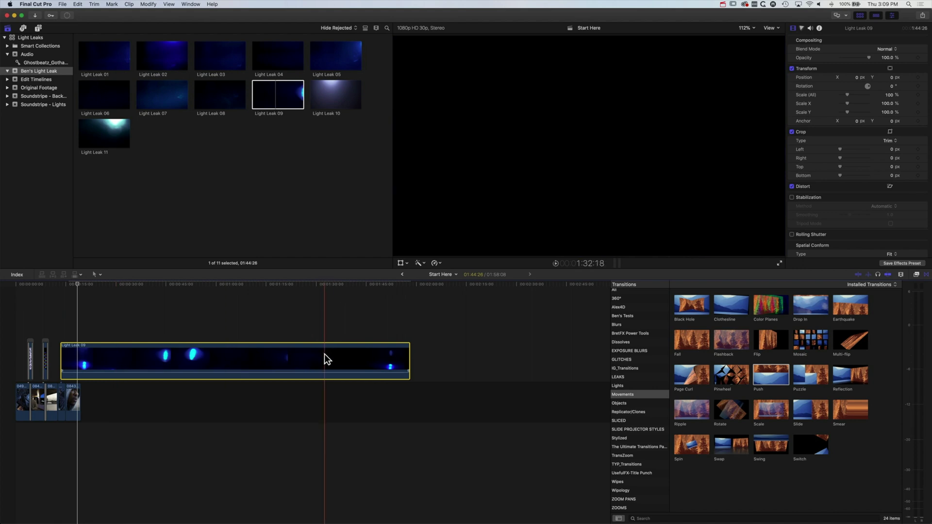
- Retime the Light Leak 09 clip to a faster speed so it lasts 4:00, and play it back over the last edit
key(super+r)
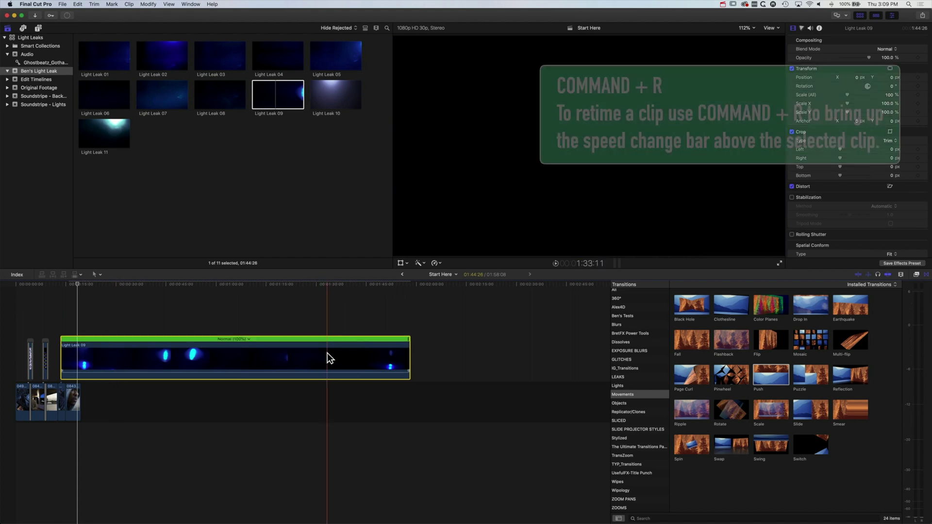
drag(408, 339, 71, 348)
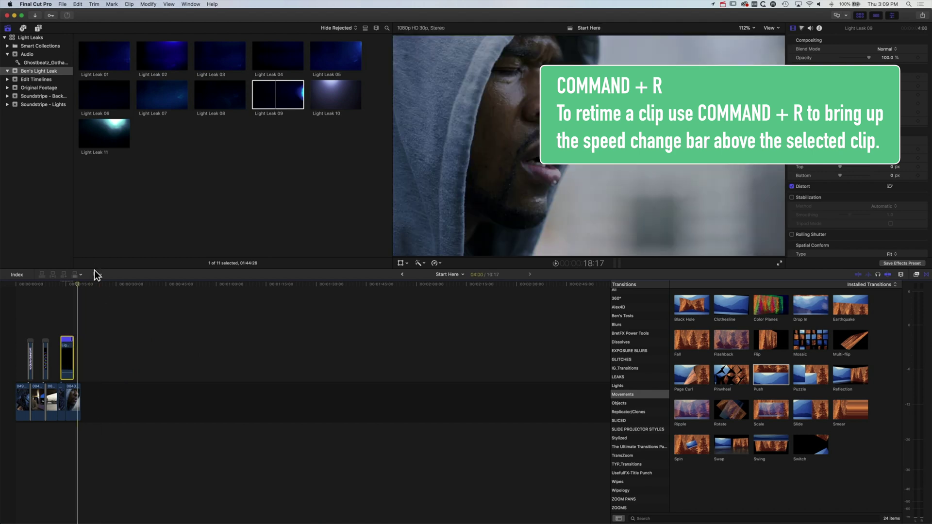
key(shift+z)
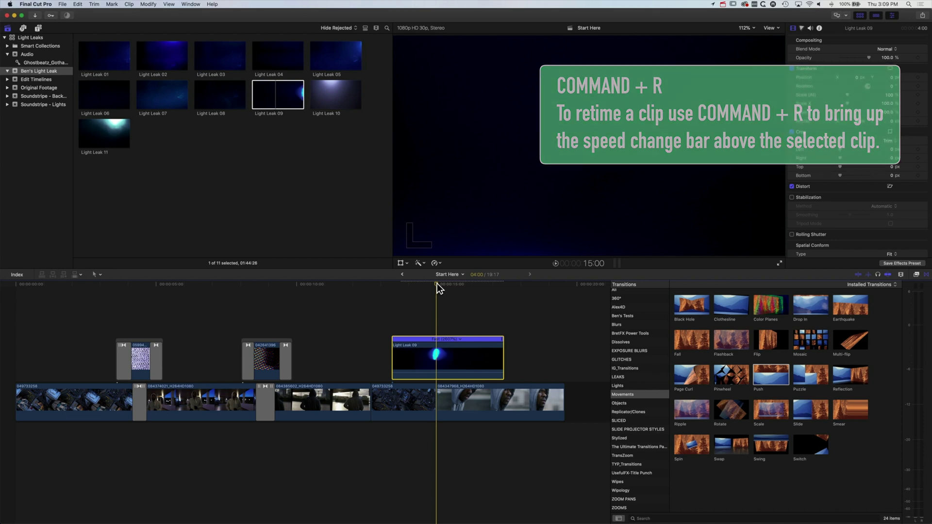
key(super+equal)
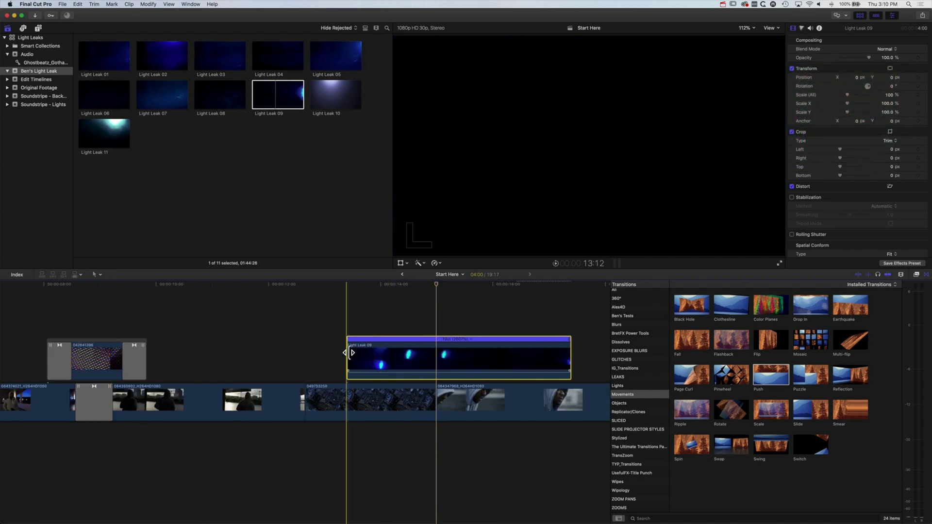
key(space)
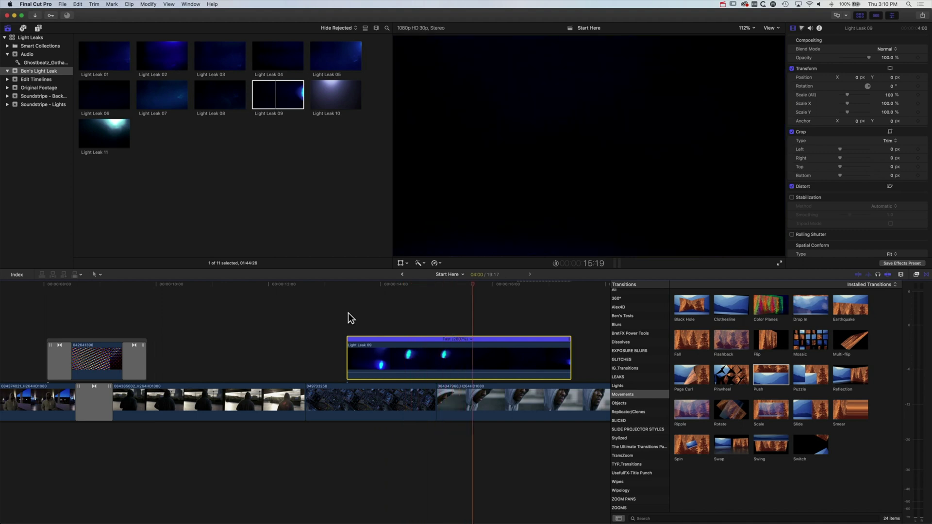
key(space)
- Trim both ends of the retimed Light Leak 09 clip to about 1:03 around the last edit point
drag(361, 352, 383, 352)
drag(570, 356, 475, 355)
drag(387, 358, 406, 358)
drag(474, 356, 465, 356)
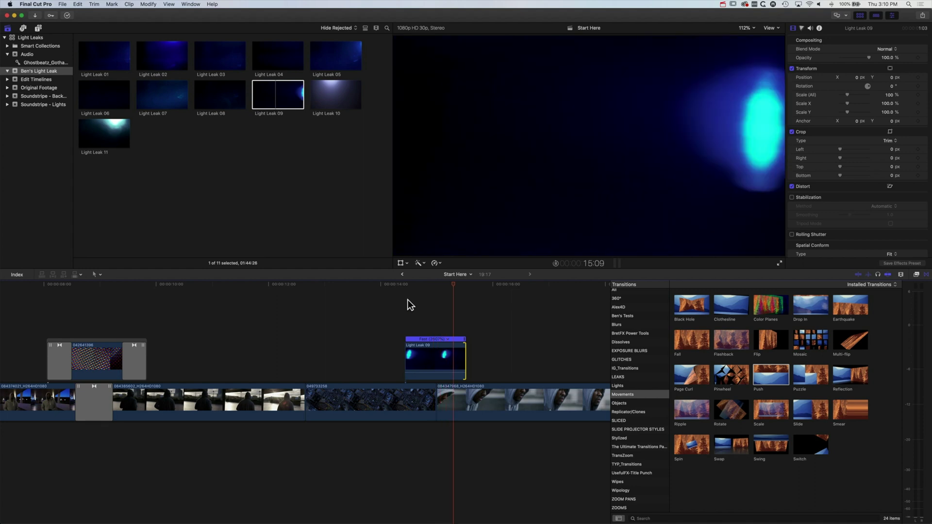
- Move the Light Leak 09 clip two frames later over the last edit and set its blend mode to Screen
drag(436, 360, 439, 366)
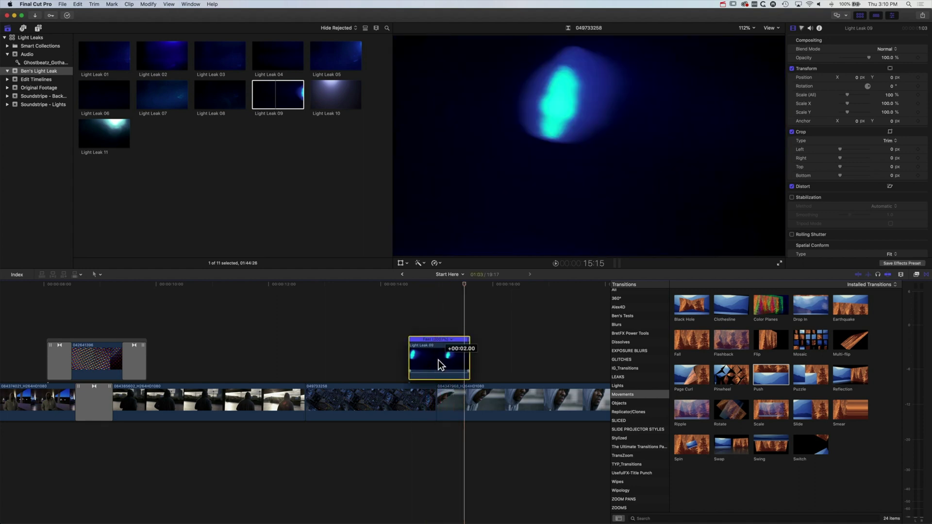
click(886, 49)
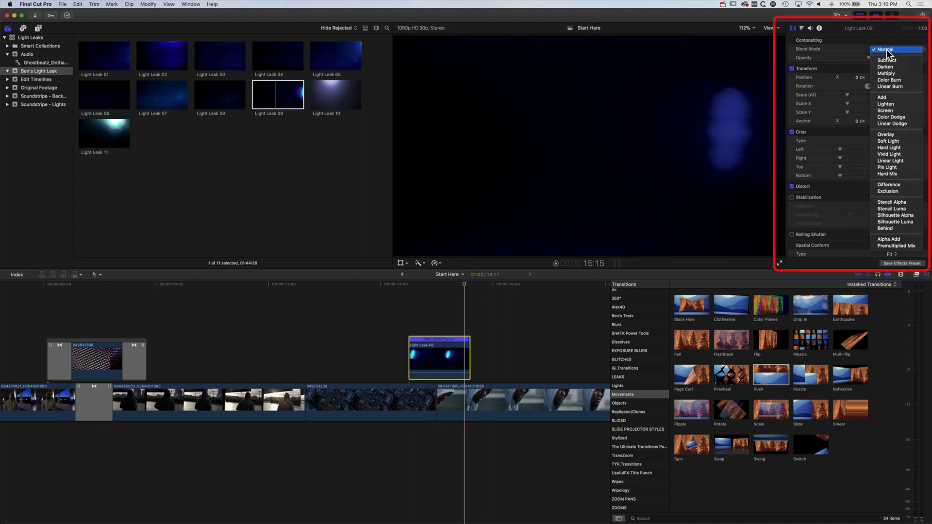
click(887, 111)
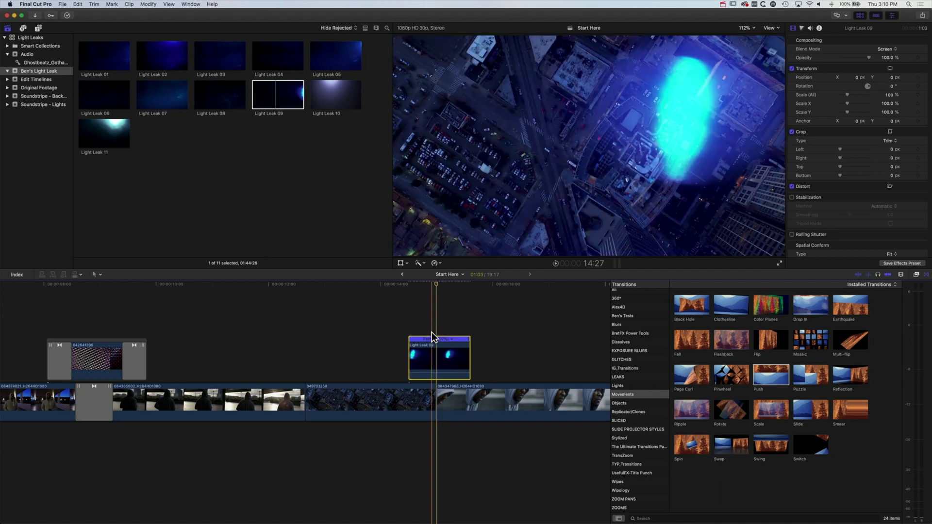
- Add cross dissolves to both ends of Light Leak 09, shorten them to about 8 frames, and play back the result
key(super+t)
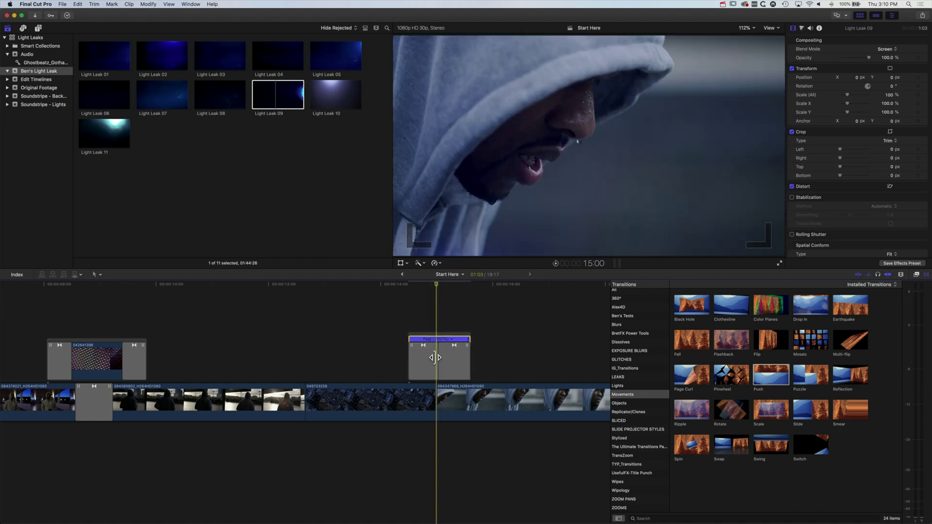
drag(435, 358, 458, 355)
click(400, 283)
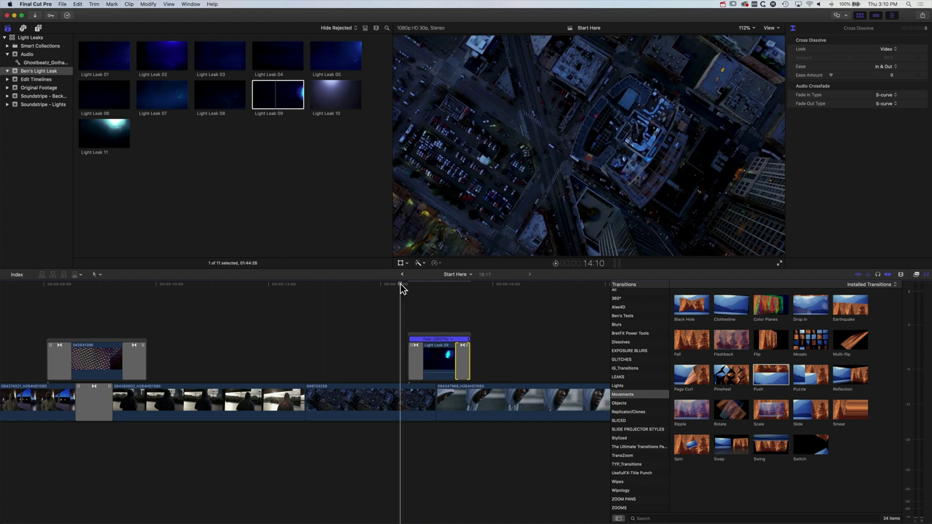
key(space)
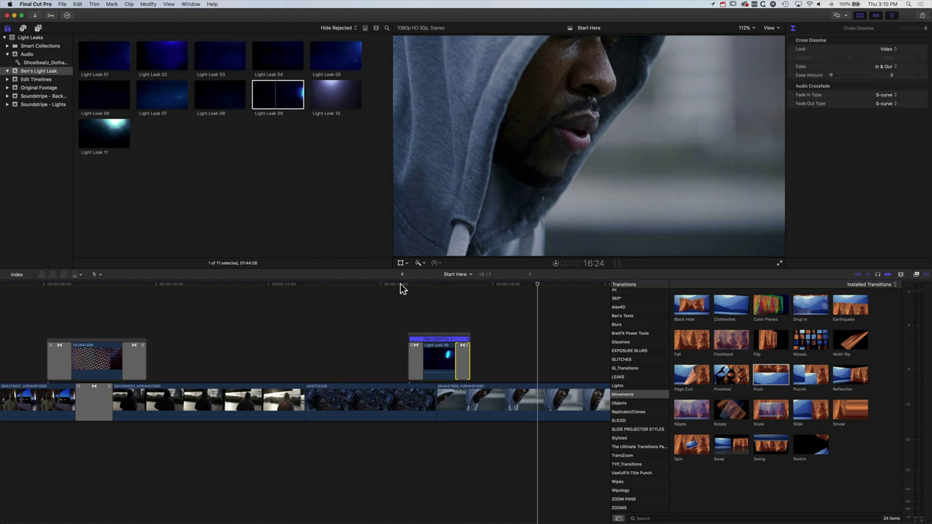
- Add a cross dissolve to the storyline edit beneath Light Leak 09, shorten it to about 12 frames, and play it back
click(444, 361)
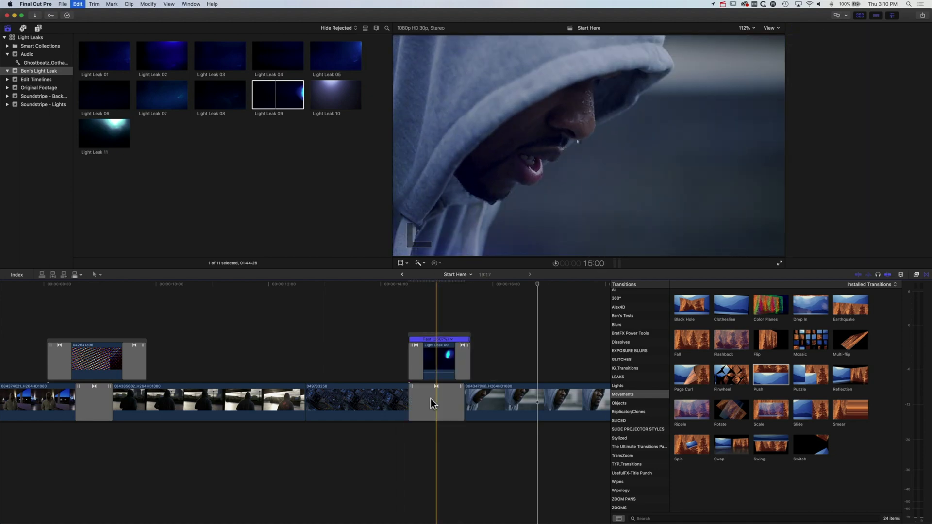
drag(428, 399, 430, 399)
key(super+equal)
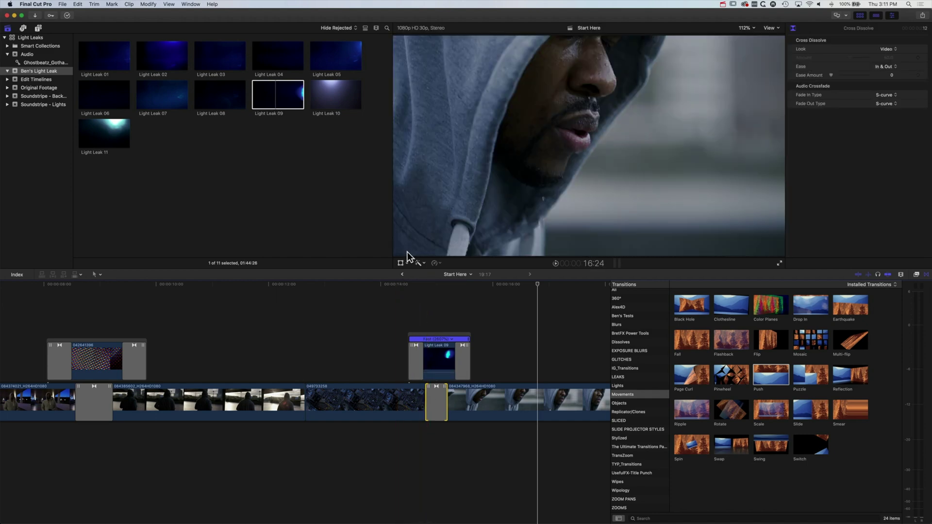
click(400, 284)
key(space)
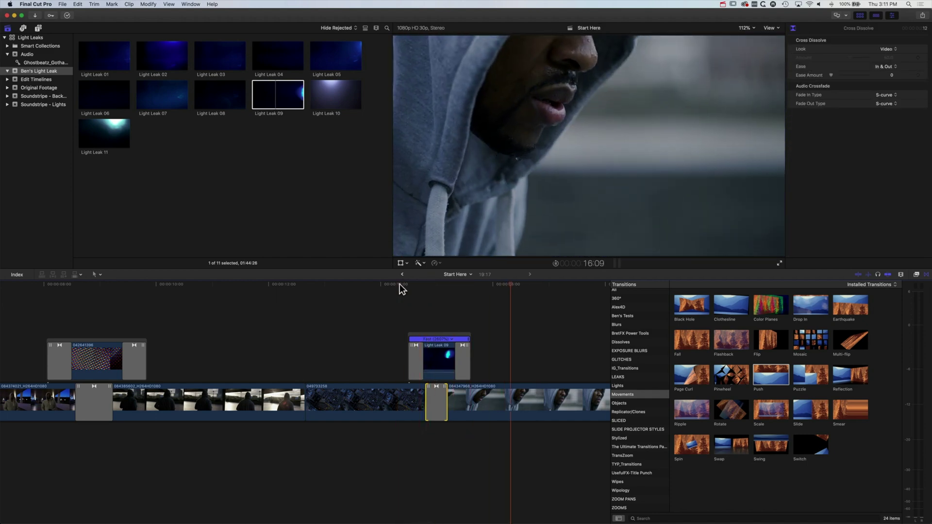
key(space)
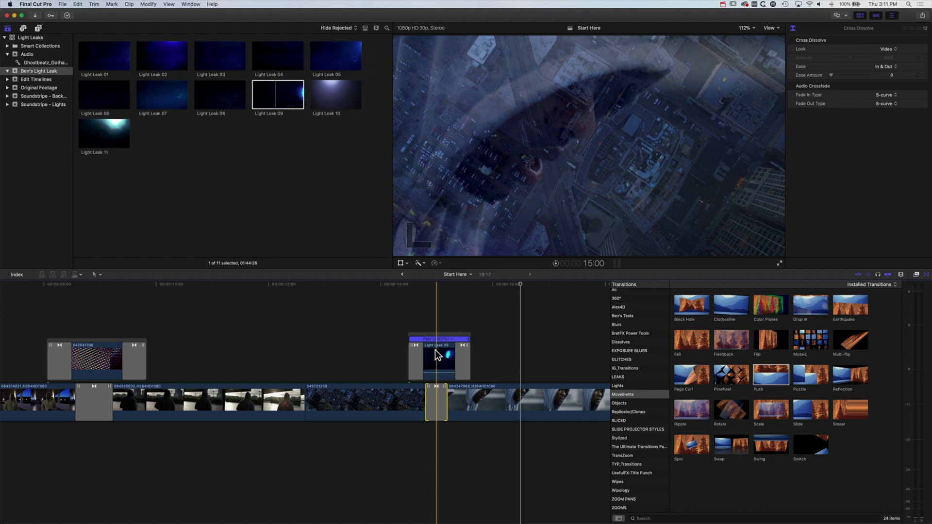
- Apply the Colorize effect from the Color category to the Light Leak 09 clip
click(438, 360)
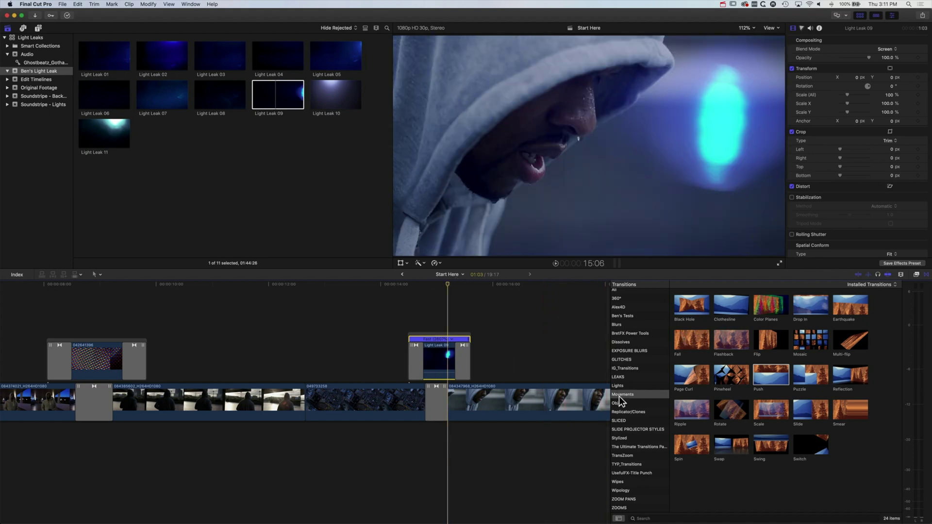
click(916, 274)
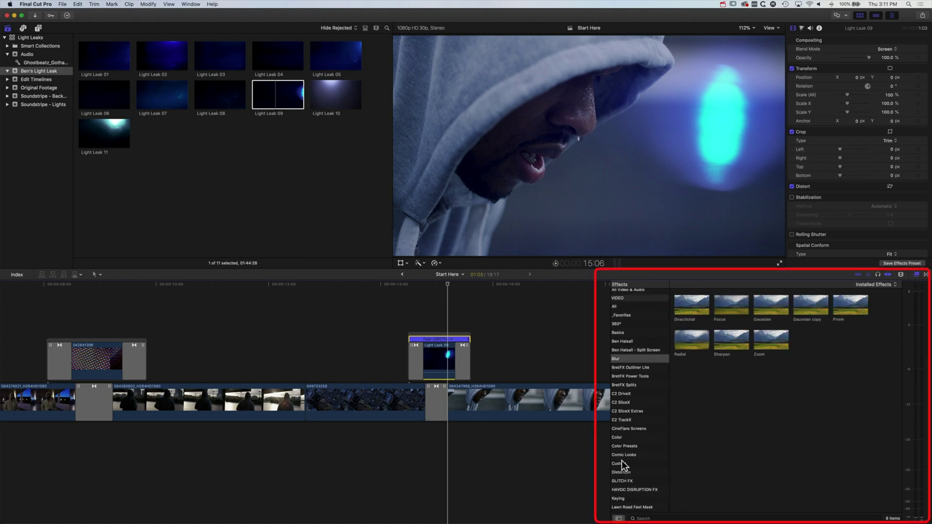
click(618, 437)
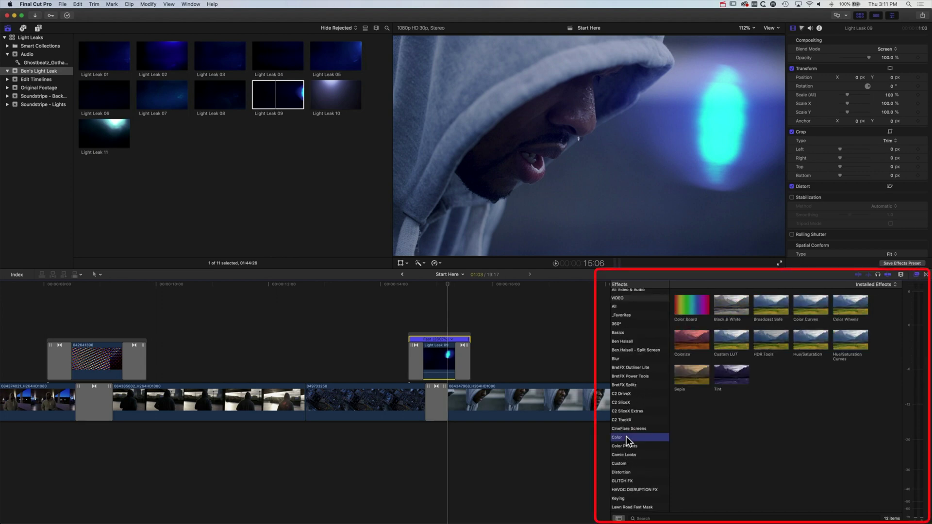
drag(689, 343, 434, 361)
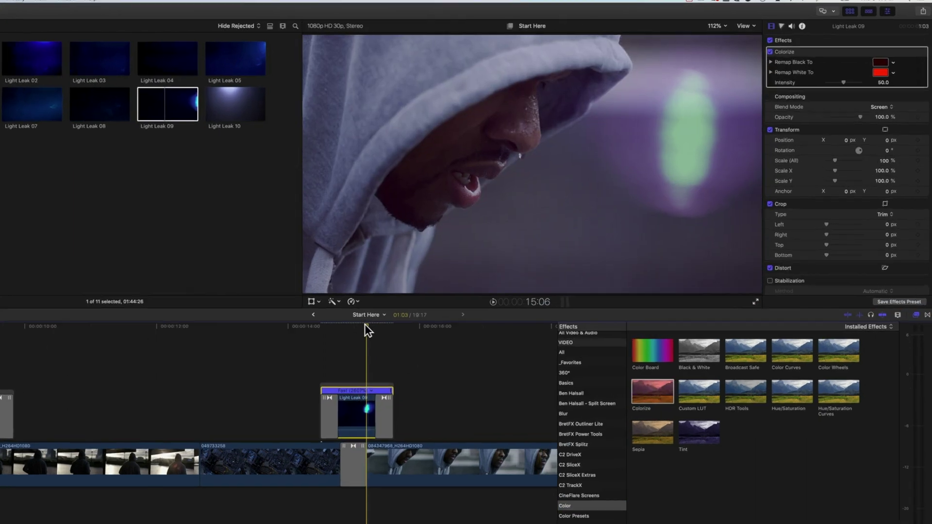
mouse_move(365, 324)
mouse_down()
mouse_move(356, 357)
mouse_move(366, 312)
mouse_move(357, 326)
mouse_up()
drag(267, 370, 280, 370)
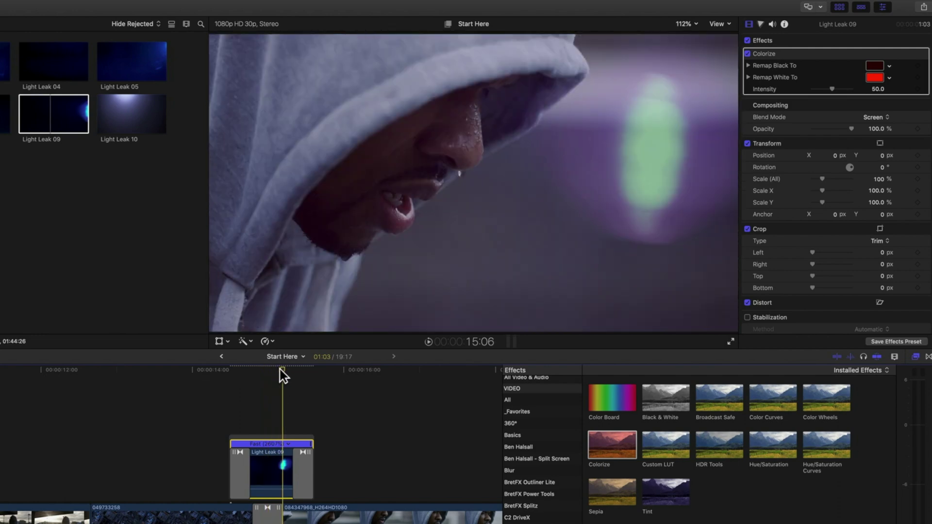
- Set the Remap Black To color of Light Leak 09's Colorize effect to pure black
click(876, 66)
click(907, 168)
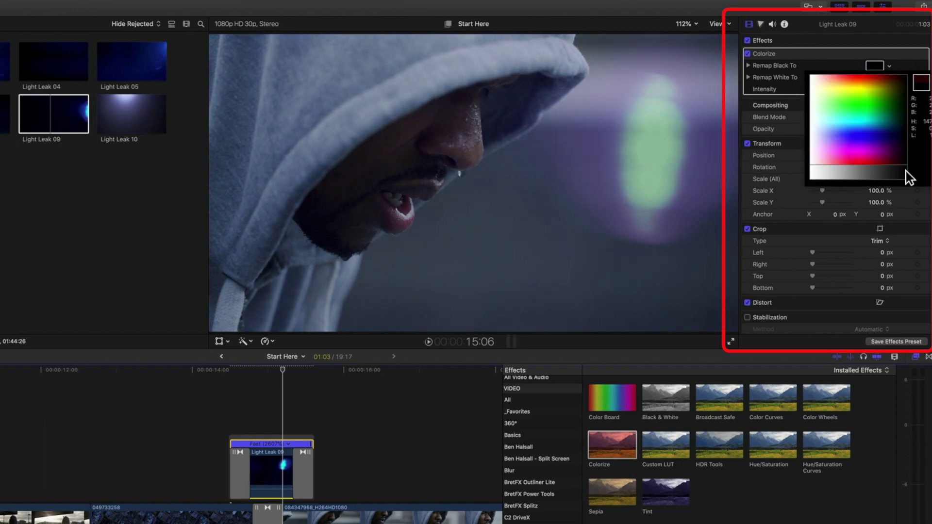
key(Escape)
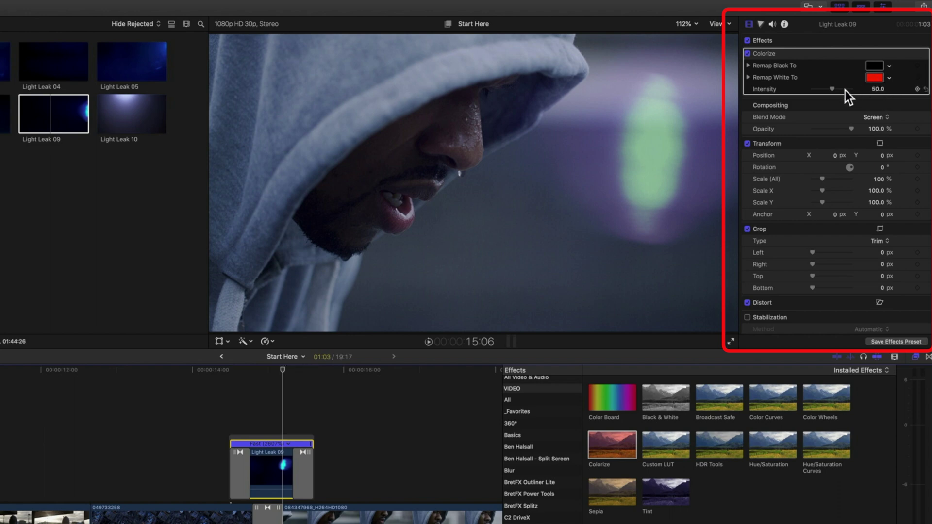
- Remap the whites of Light Leak 09 to magenta with Colorize intensity at 100, and play back the transition
click(889, 77)
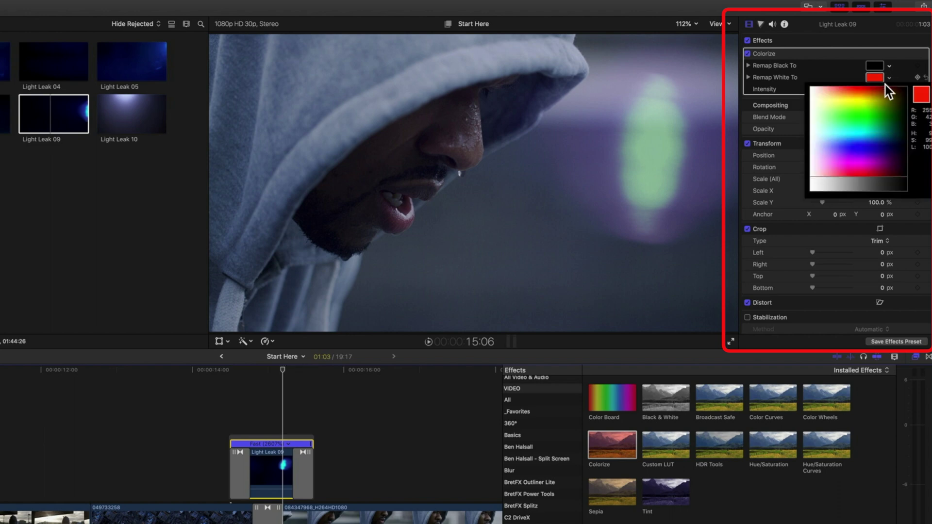
drag(885, 87, 867, 162)
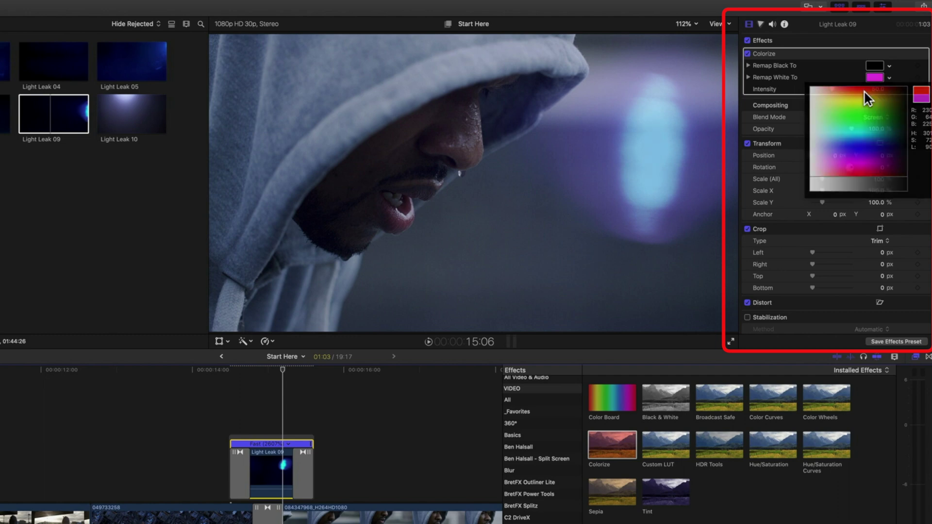
drag(836, 87, 855, 89)
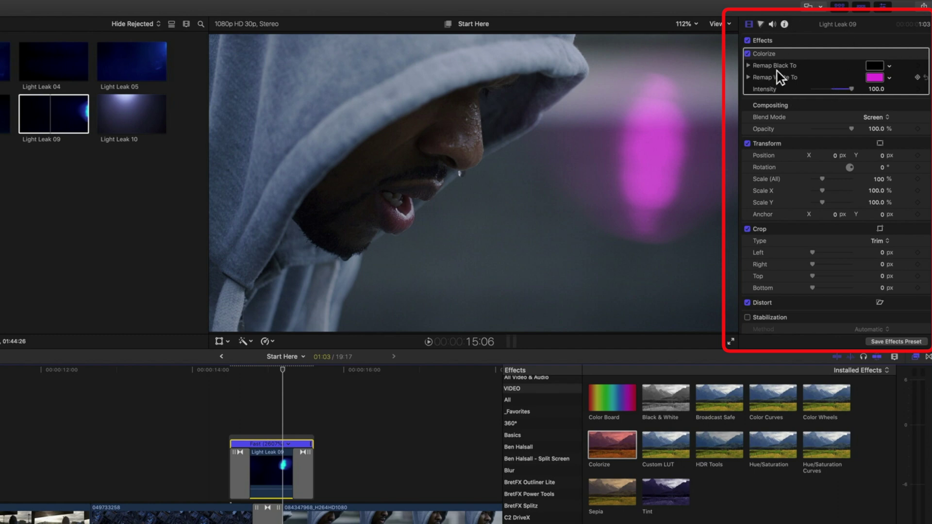
click(212, 378)
key(space)
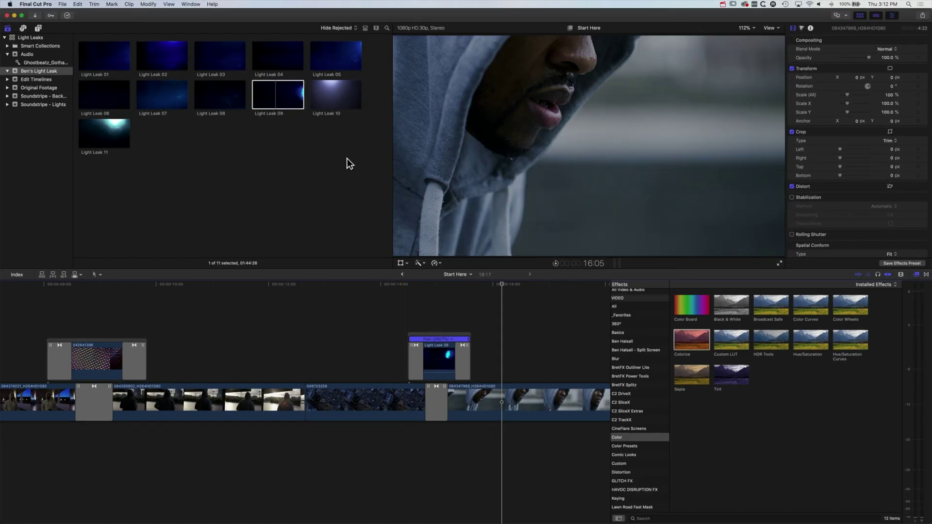
- Connect Light Leak 05 above Light Leak 09, starting at about 13:02, and retime it to 20x speed
click(338, 61)
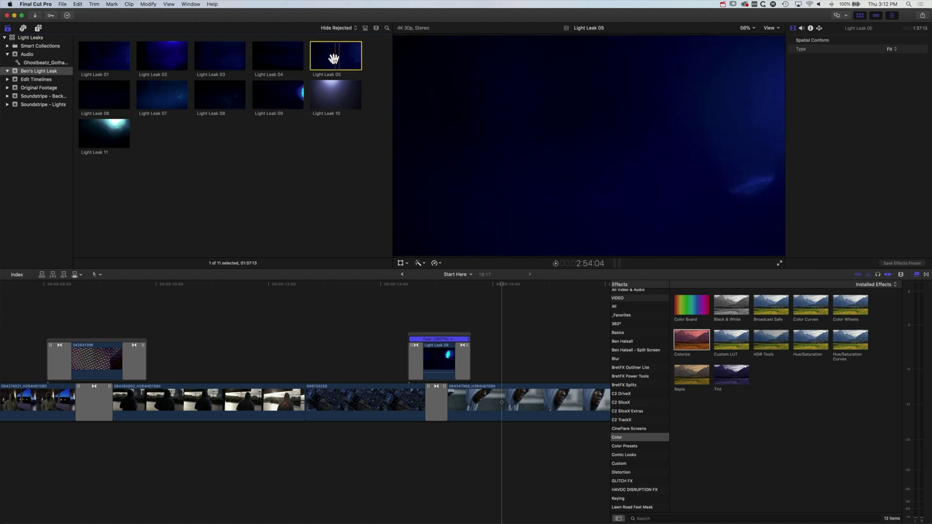
drag(341, 59, 329, 307)
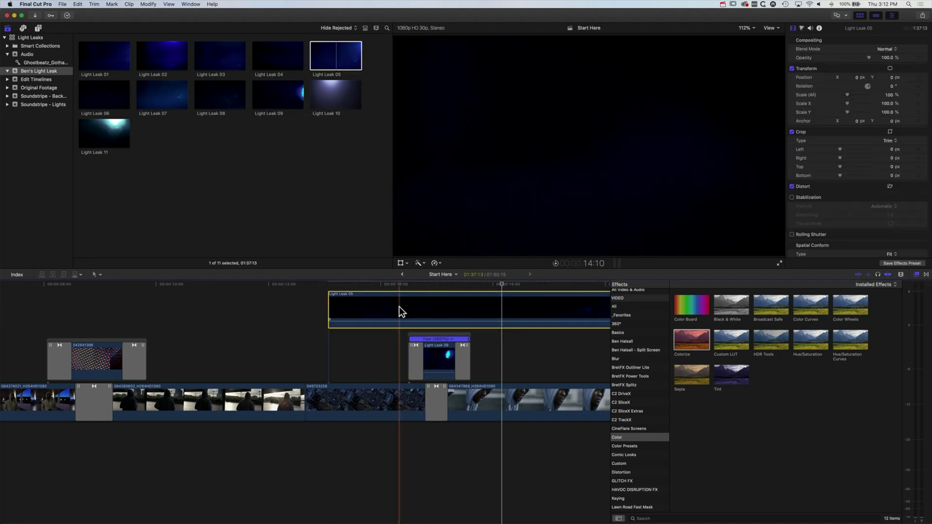
click(440, 264)
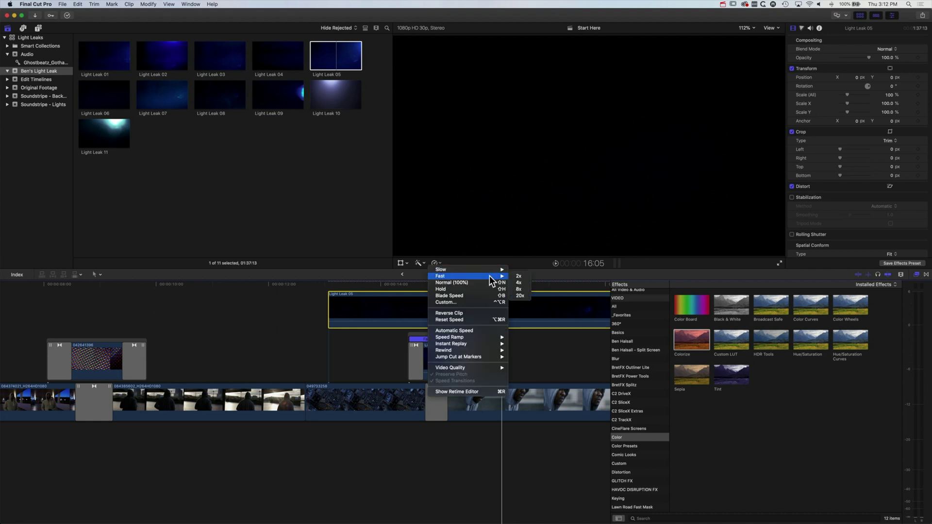
click(524, 297)
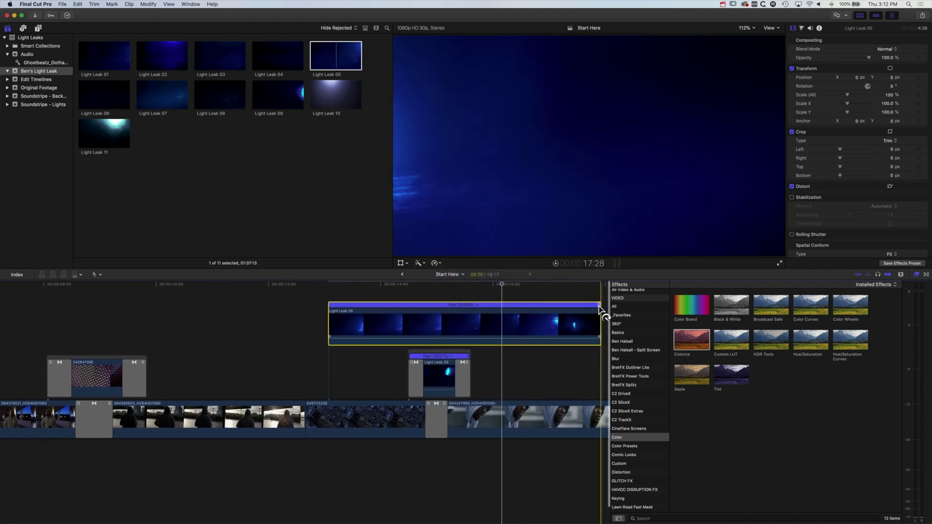
- Trim both ends of Light Leak 05 to about 1:03 so it lines up with Light Leak 09 below
drag(602, 311, 470, 313)
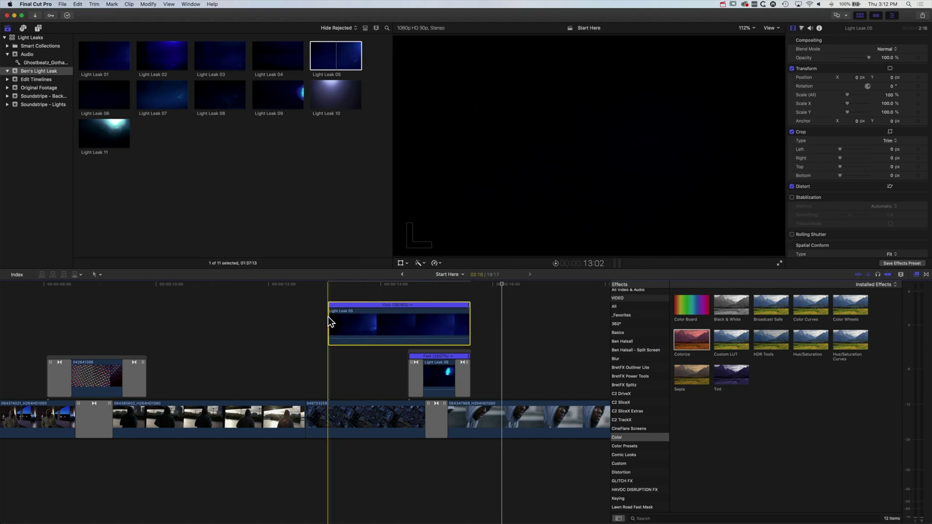
drag(329, 322, 412, 322)
drag(430, 286, 444, 285)
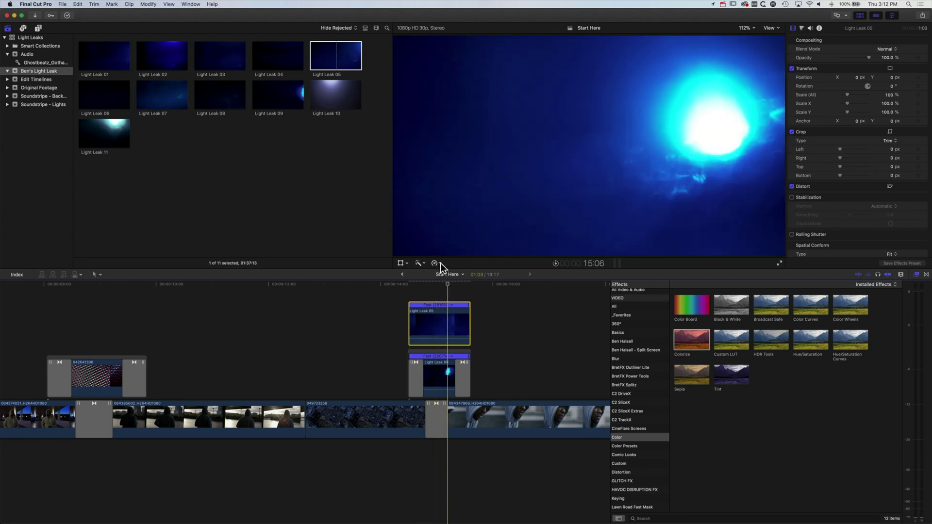
- Reverse the Light Leak 05 clip, set its blend mode to Screen, and preview it over the edit
click(440, 263)
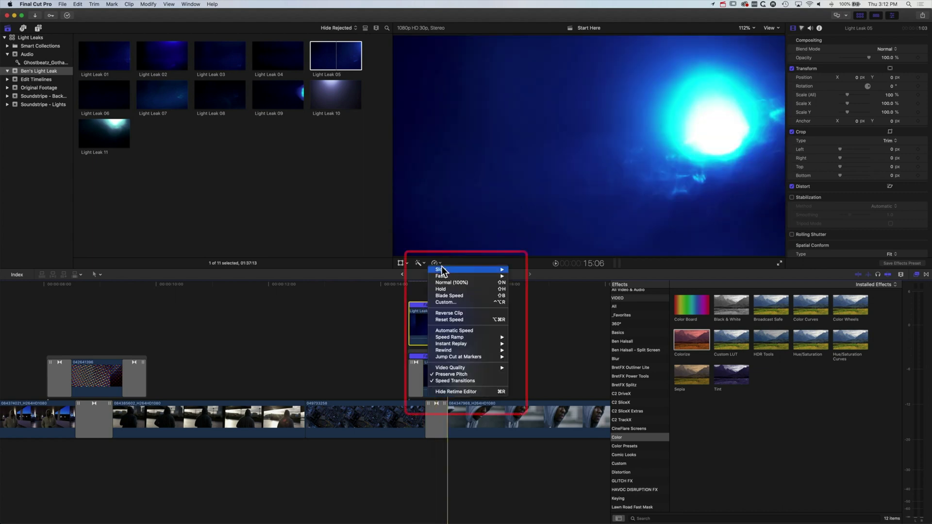
click(446, 314)
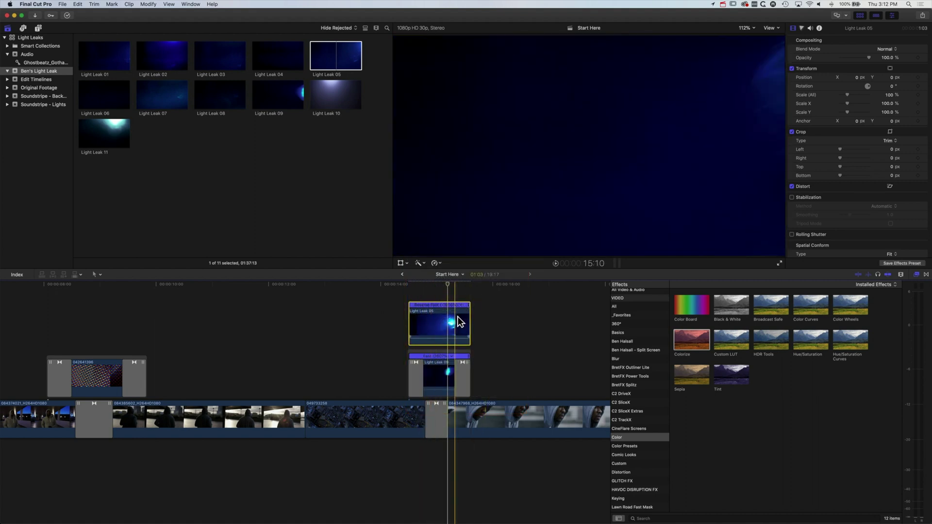
click(891, 51)
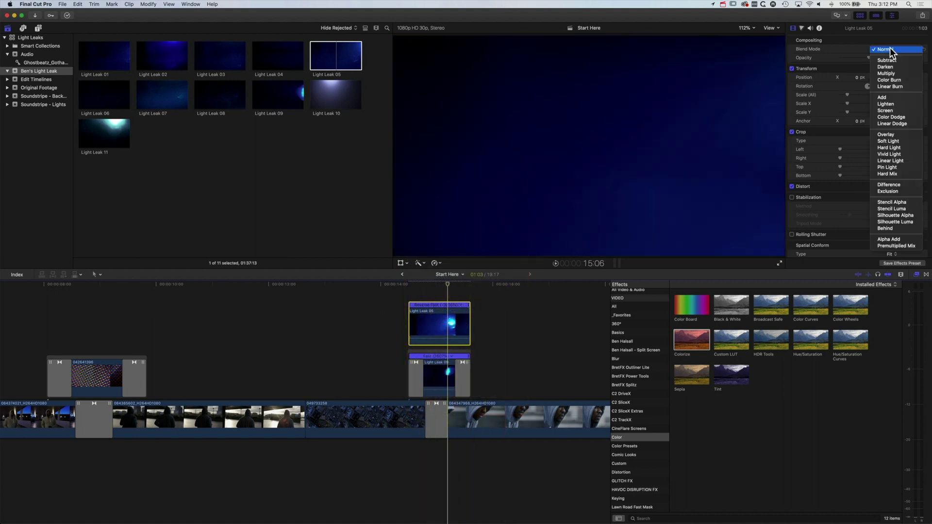
click(886, 110)
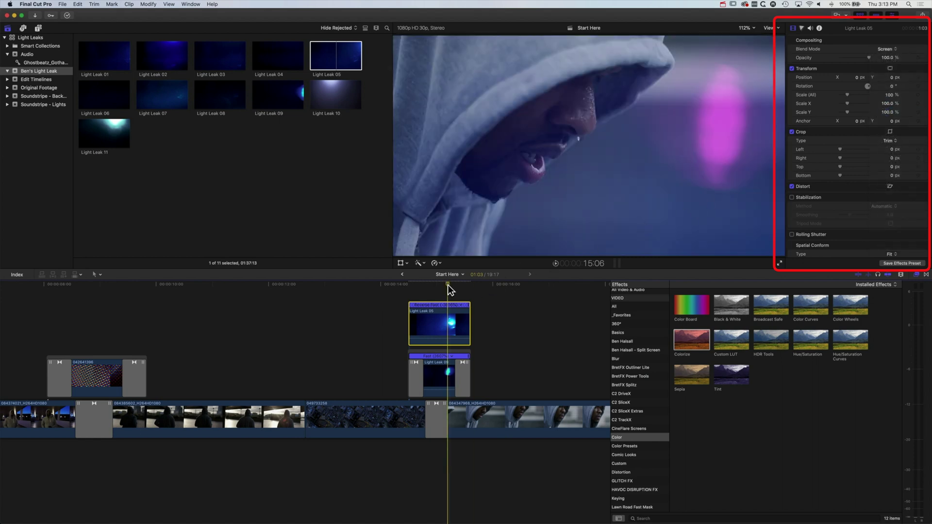
drag(448, 288, 424, 288)
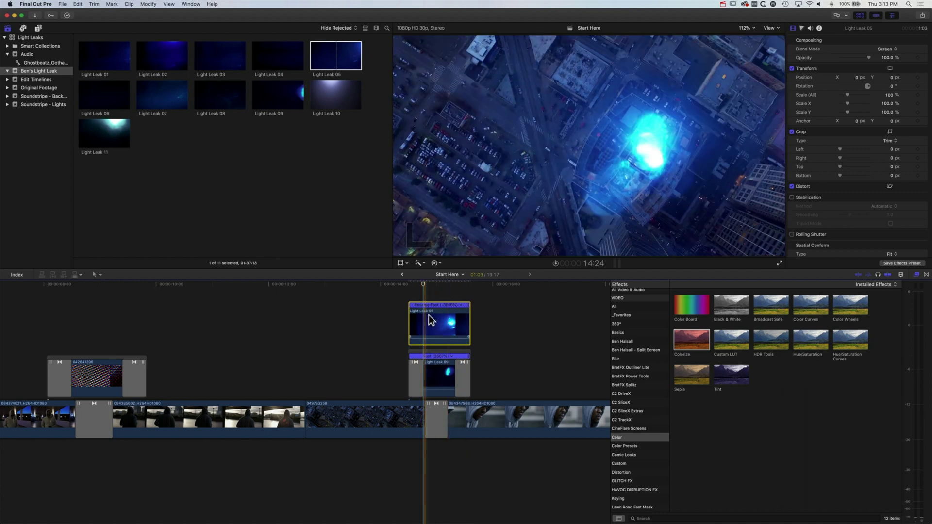
- Add cross dissolves of about 8 frames to both ends of Light Leak 05 and apply the Colorize effect to the clip
key(super+t)
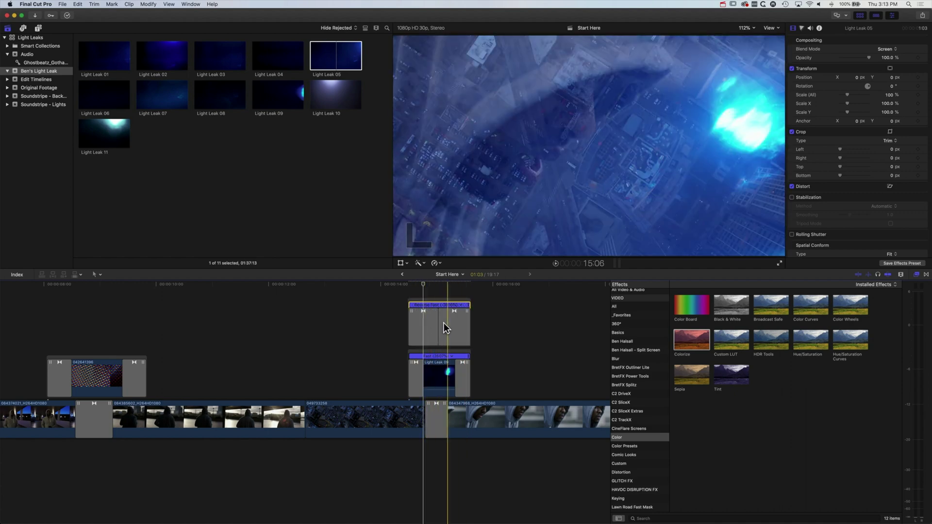
drag(437, 324, 460, 323)
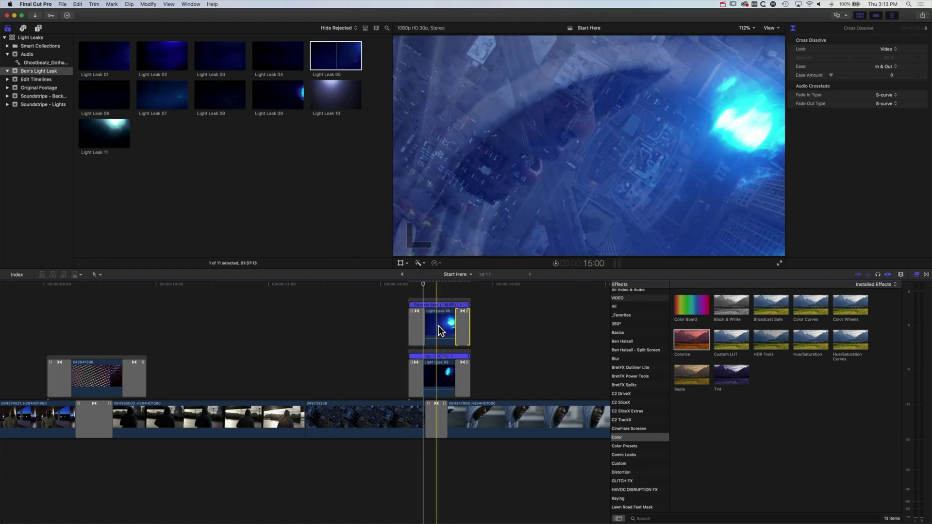
click(440, 330)
drag(684, 346, 423, 331)
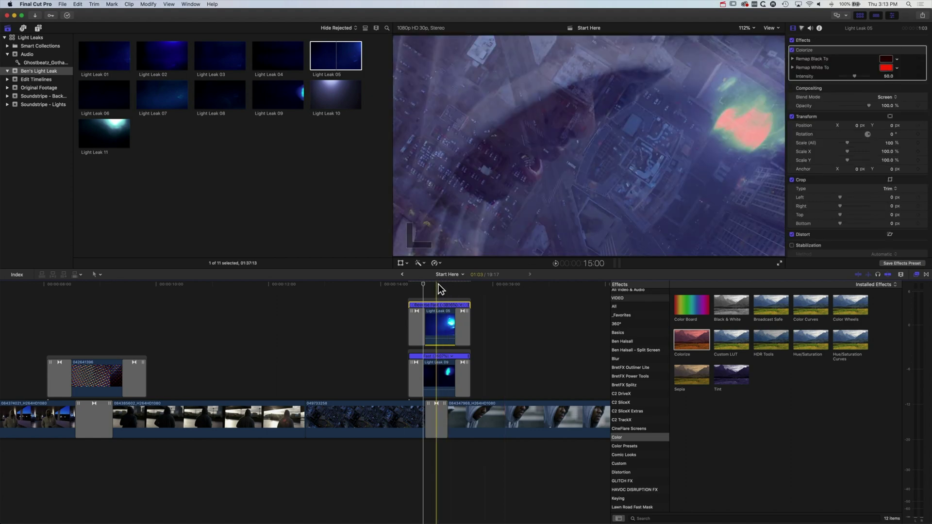
- Set the Colorize effect on Light Leak 05 to remap black to pure black and white to yellow
click(886, 58)
drag(898, 66, 911, 144)
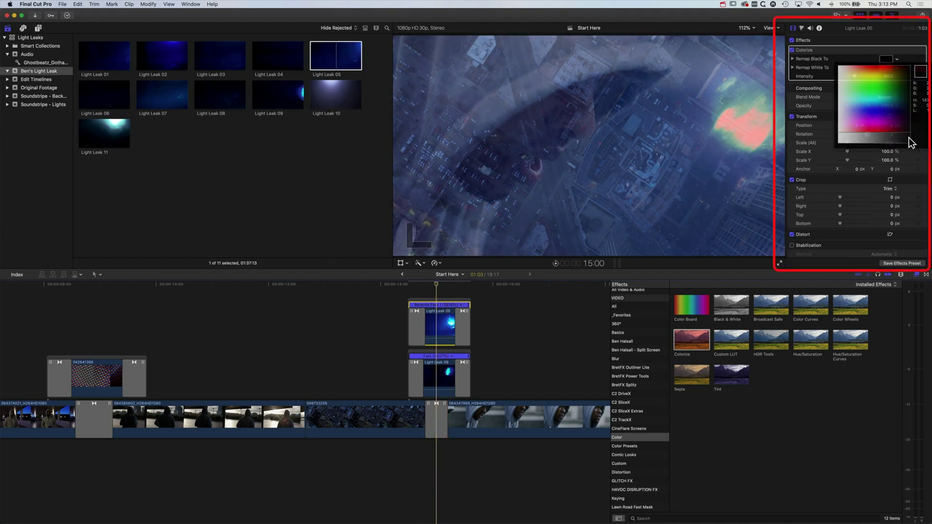
key(Escape)
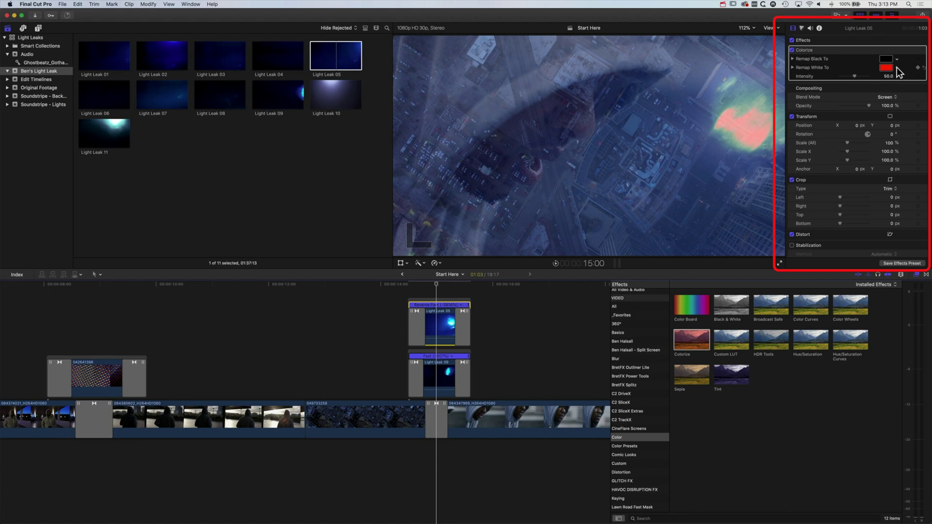
click(897, 68)
mouse_move(885, 84)
mouse_down()
mouse_move(868, 97)
mouse_move(869, 88)
mouse_up()
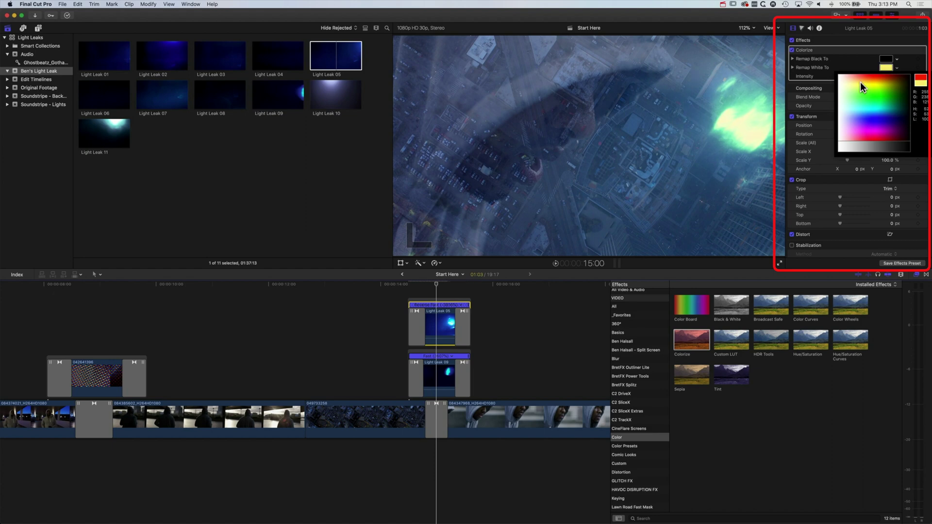
key(Escape)
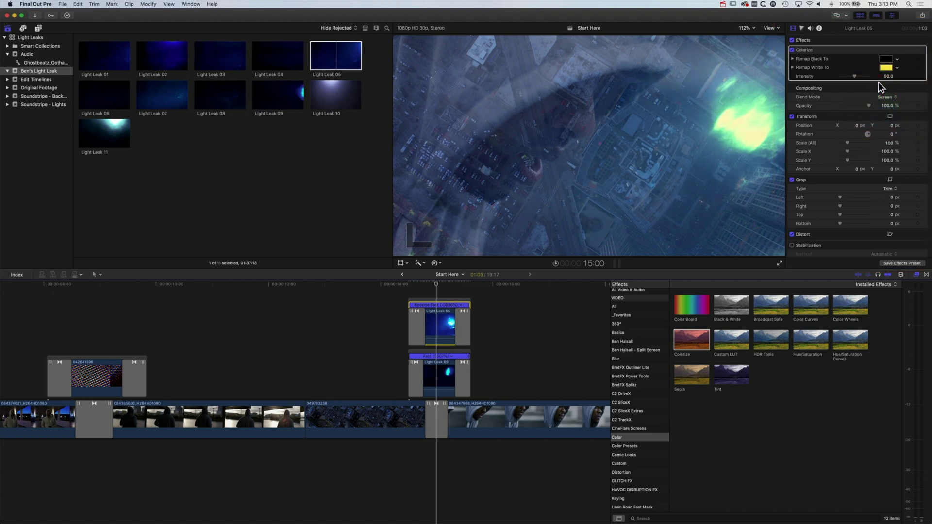
- Raise the Colorize intensity on Light Leak 05 to 100 and play back the light leak transition
drag(856, 76, 913, 76)
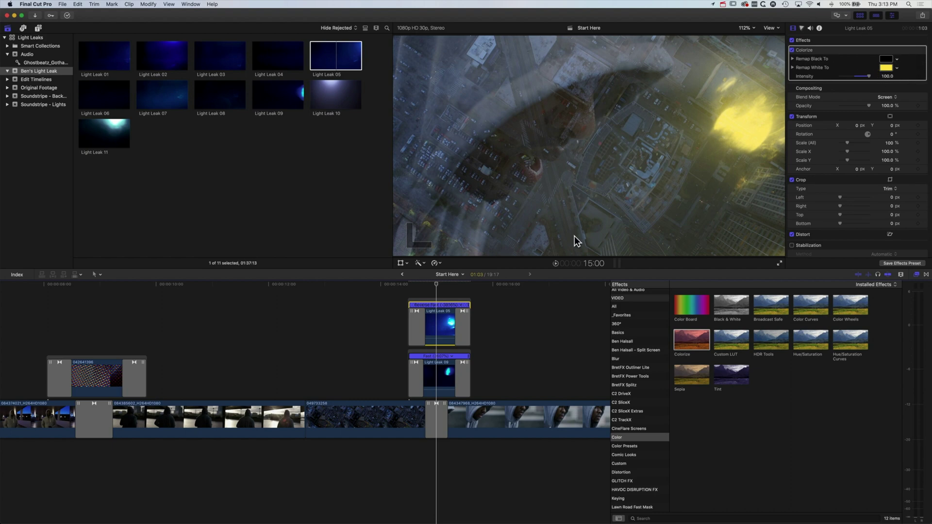
key(space)
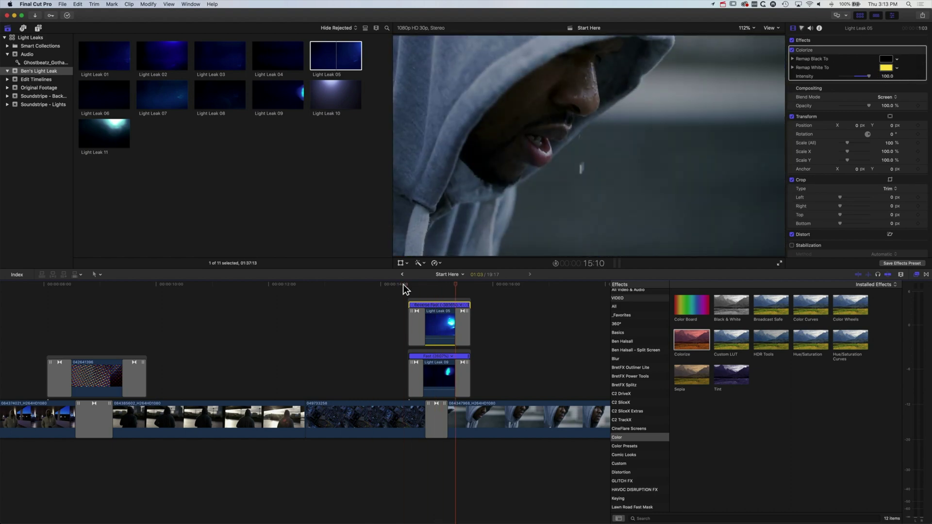
click(396, 287)
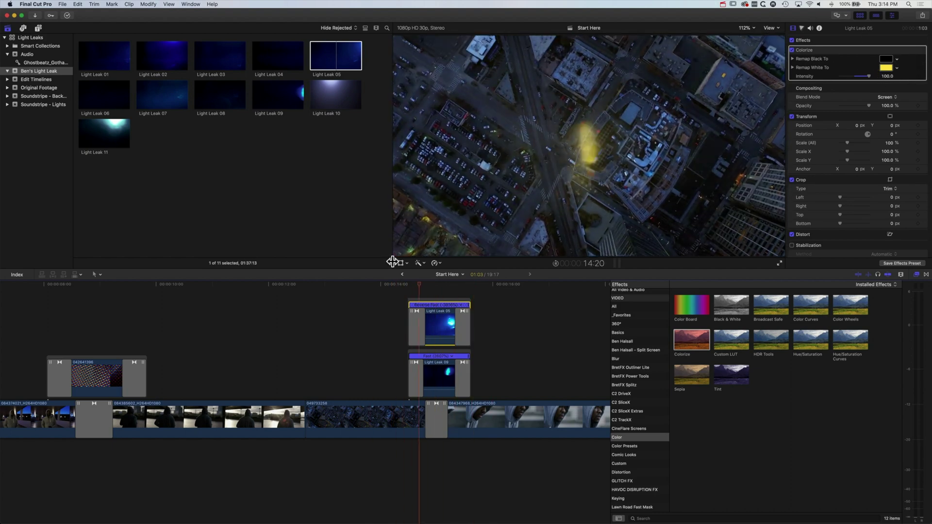
key(space)
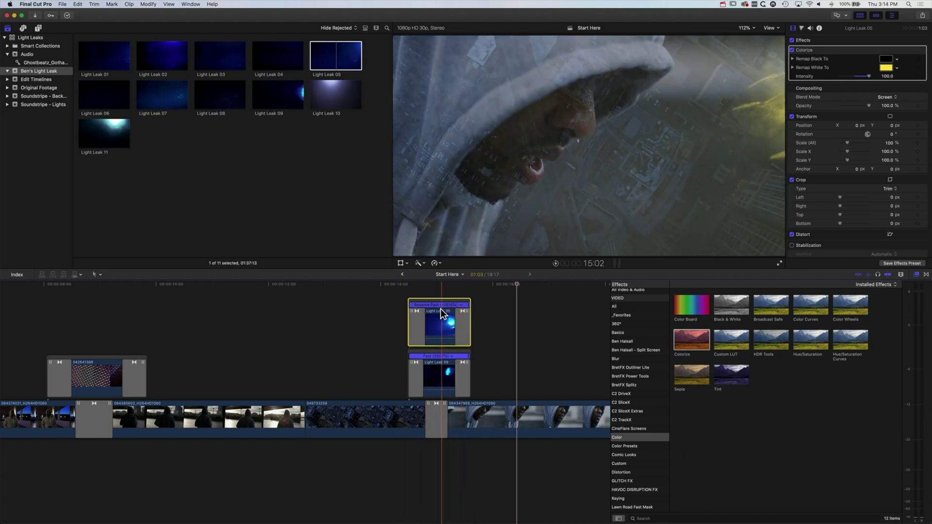
- Duplicate the stacked Light Leak 05 and Light Leak 09 clips over the earlier edit point at about 12:20 and preview them
click(439, 342)
super+click(448, 357)
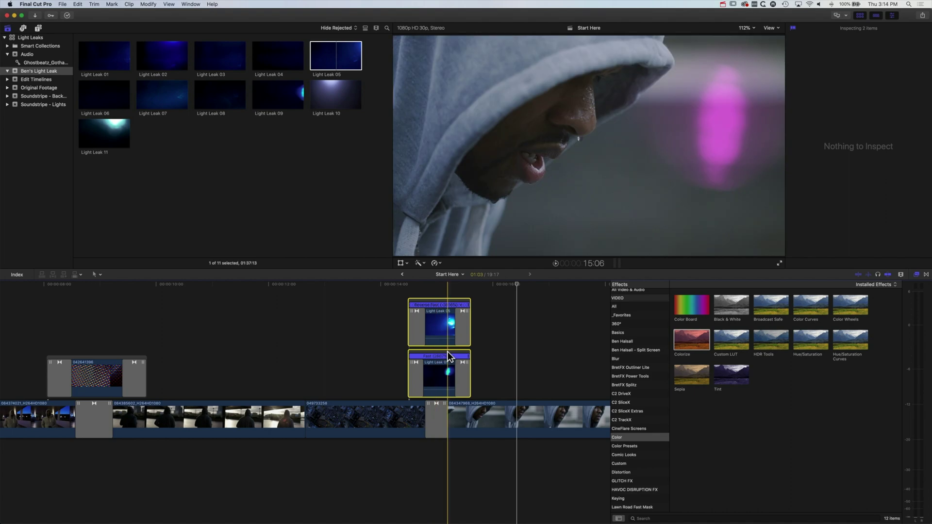
drag(442, 356, 320, 315)
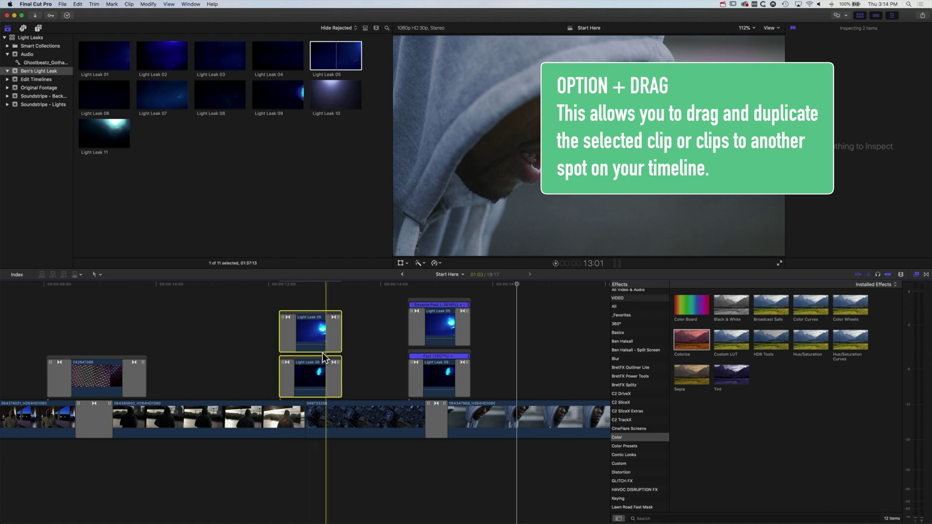
click(273, 286)
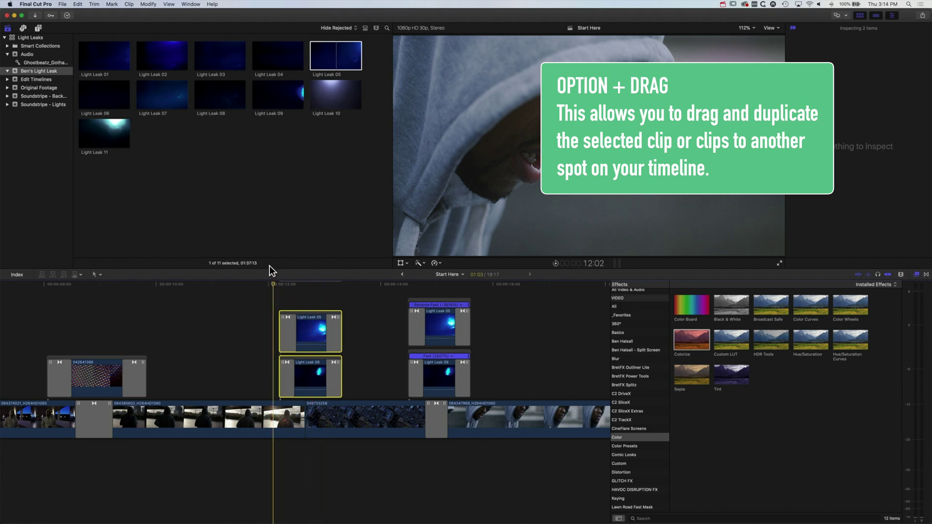
key(space)
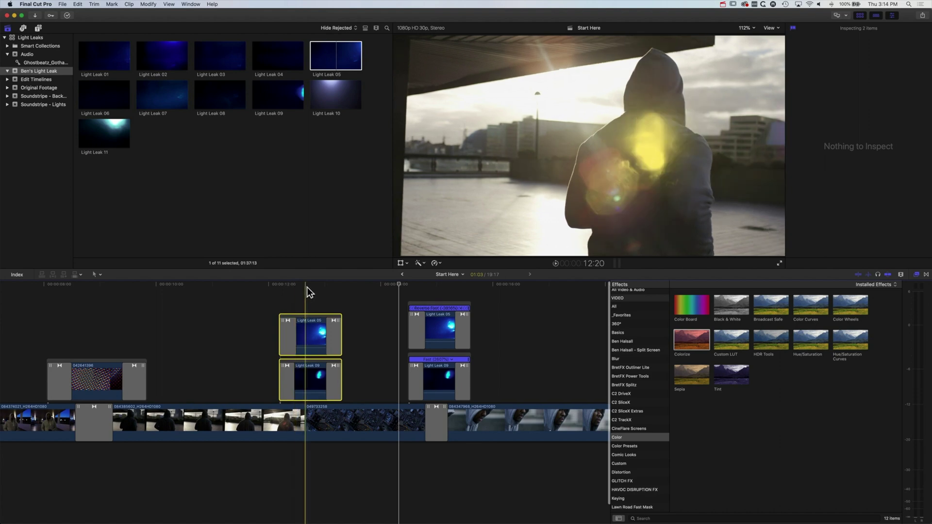
scroll(326, 290, down, 1)
scroll(325, 290, left, 1)
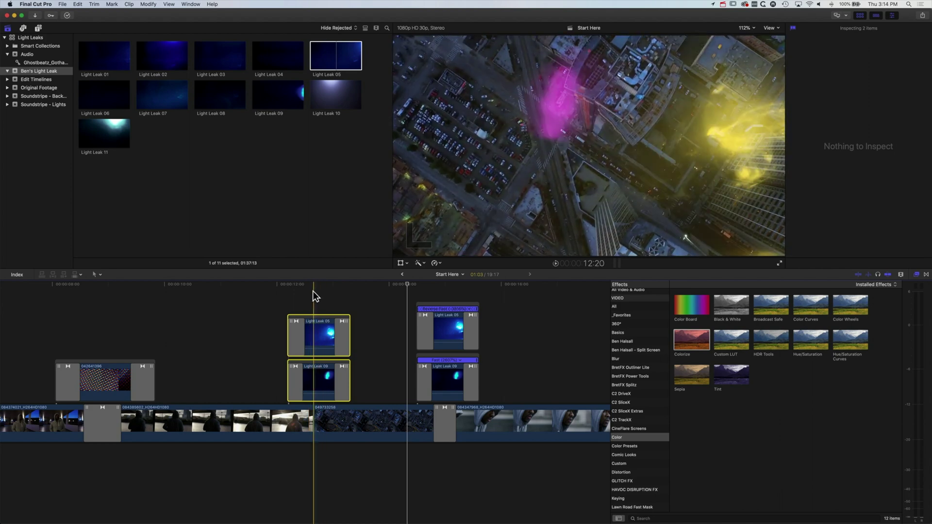
- Connect Light Leak 07 directly above the main footage and trim it to span the full length of the edit
key(super+minus)
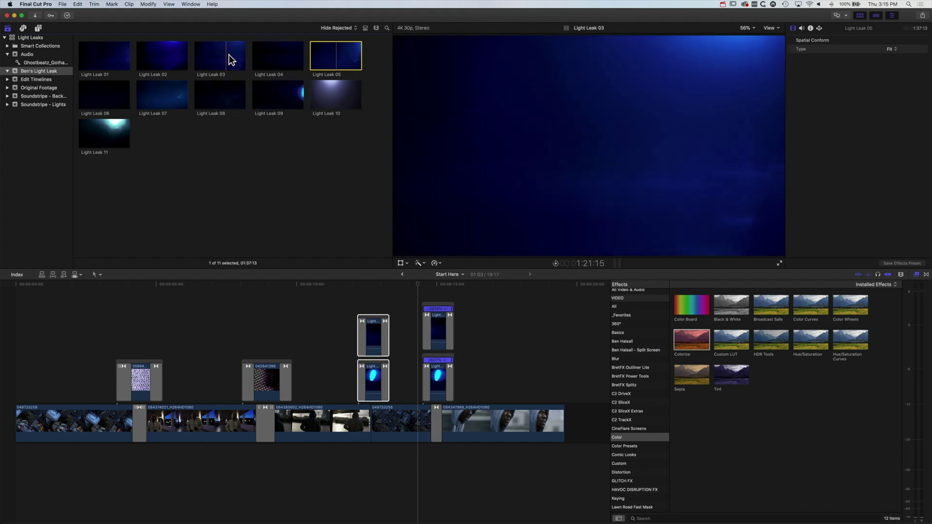
click(158, 94)
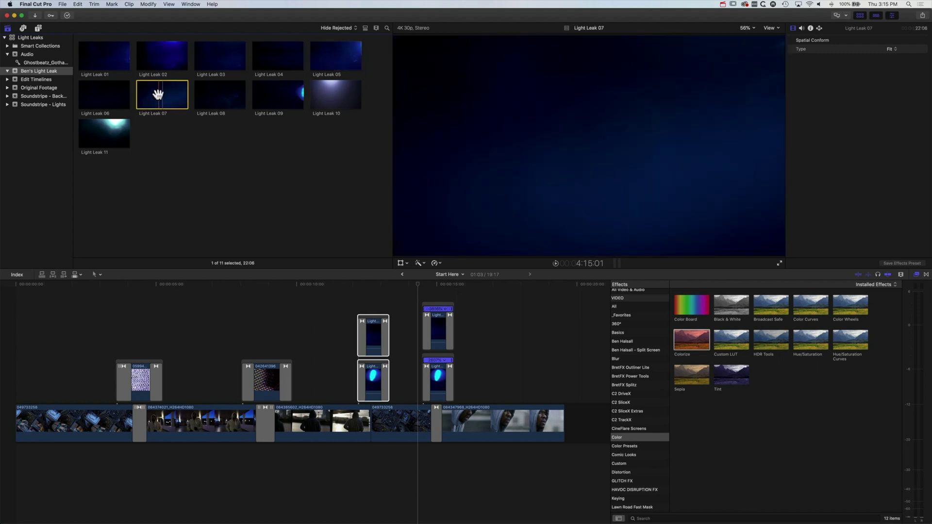
drag(80, 281, 148, 380)
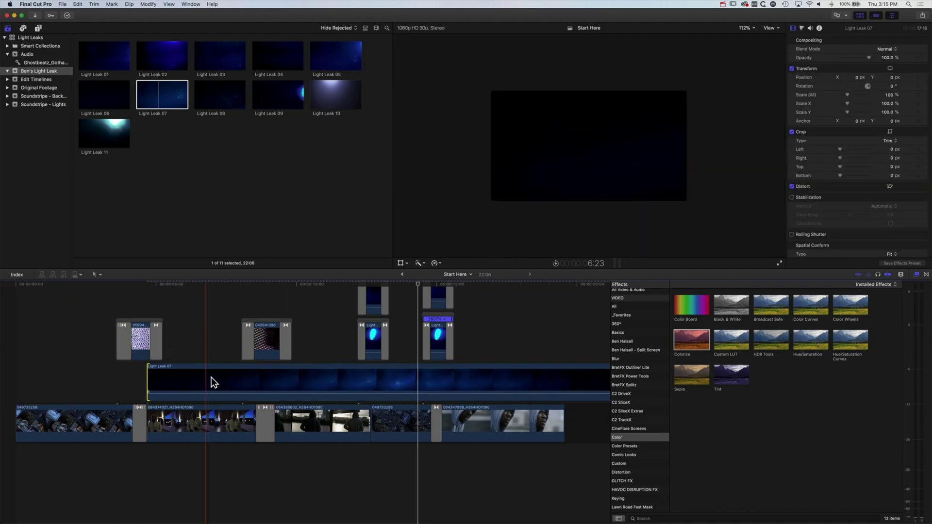
drag(212, 377, 137, 381)
drag(72, 377, 16, 377)
click(180, 380)
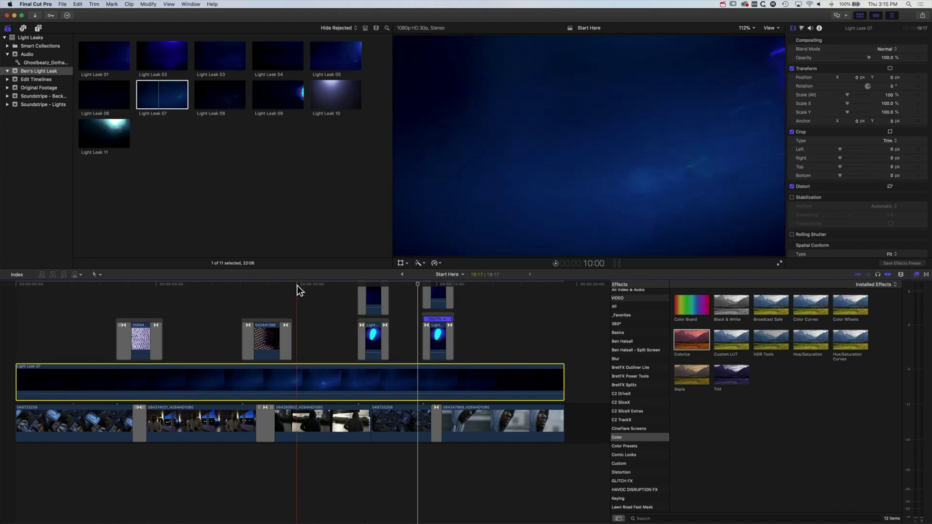
- Set Light Leak 07's blend mode to Screen and check the composite between about 10:01 and 10:12
click(297, 286)
click(886, 49)
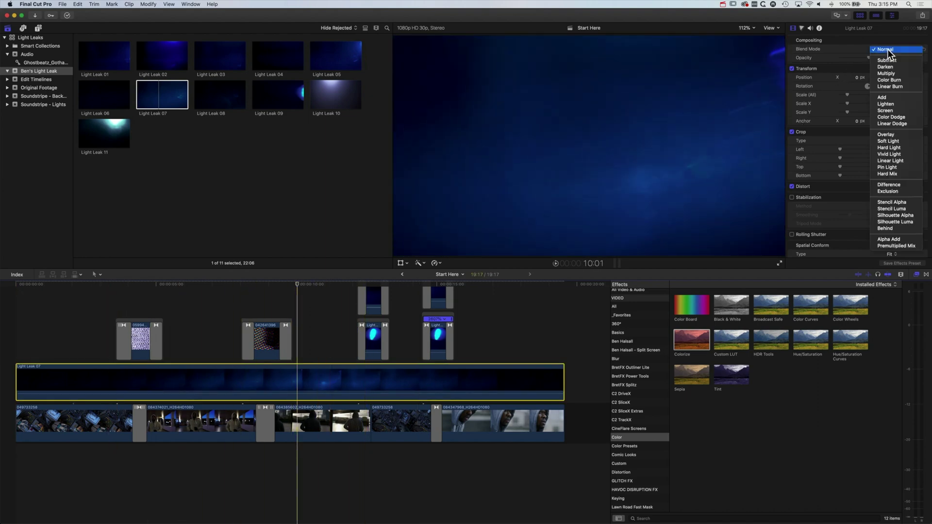
click(885, 110)
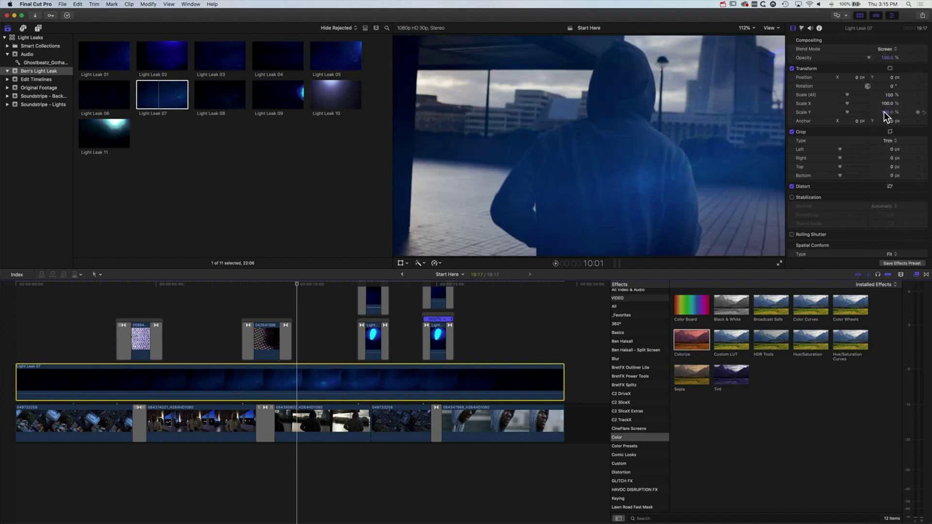
drag(297, 285, 307, 285)
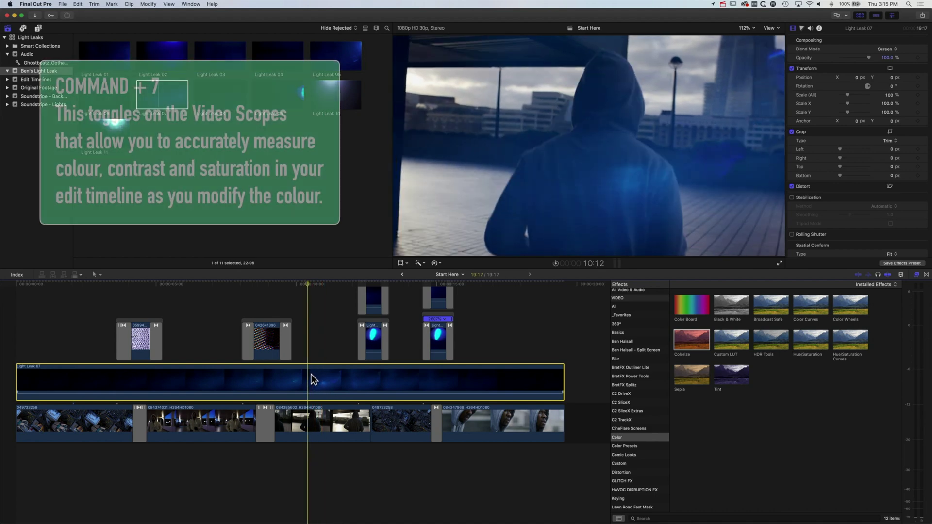
- Show the video scopes, return Light Leak 07's blend mode to Normal, and park the playhead at 10:19
key(super+7)
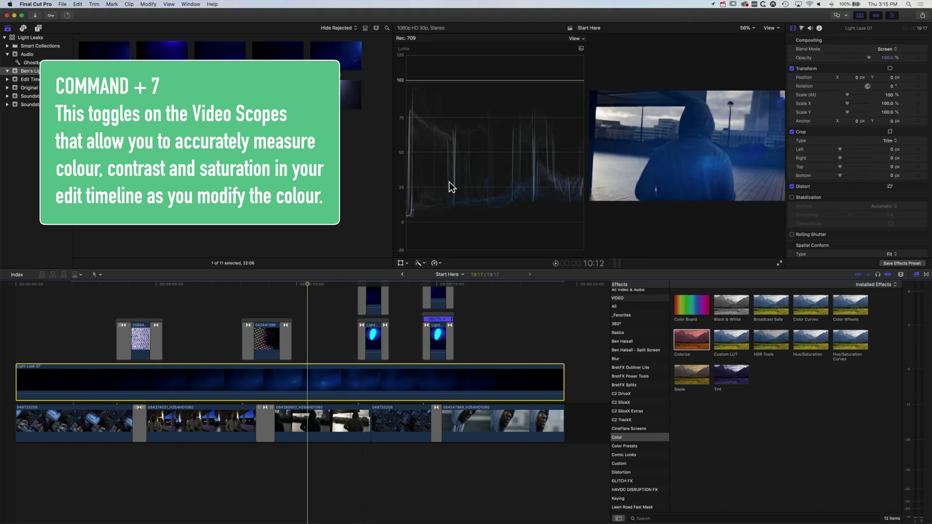
scroll(319, 354, up, 2)
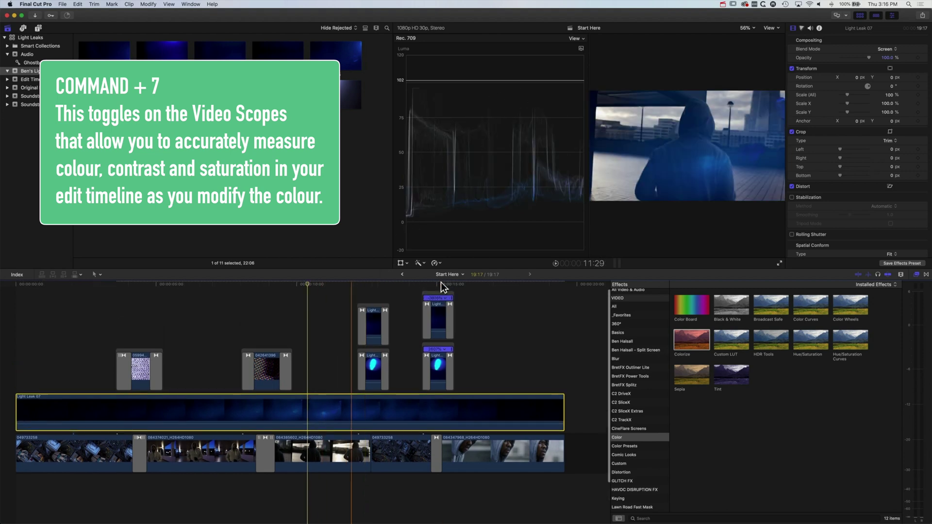
click(891, 50)
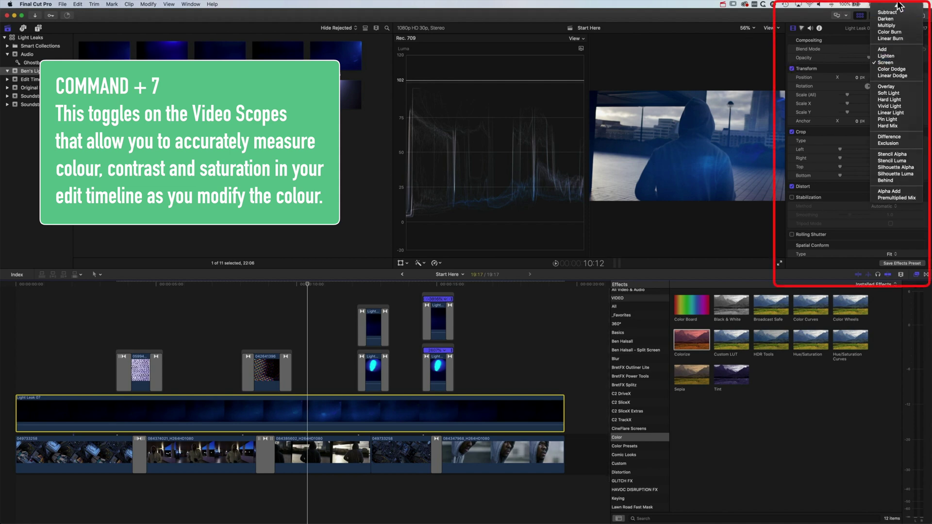
click(895, 12)
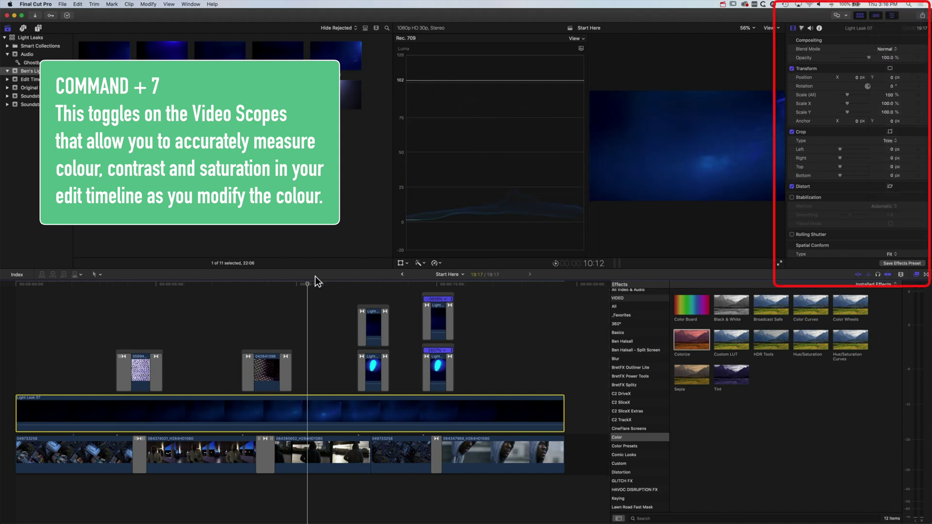
drag(308, 284, 314, 285)
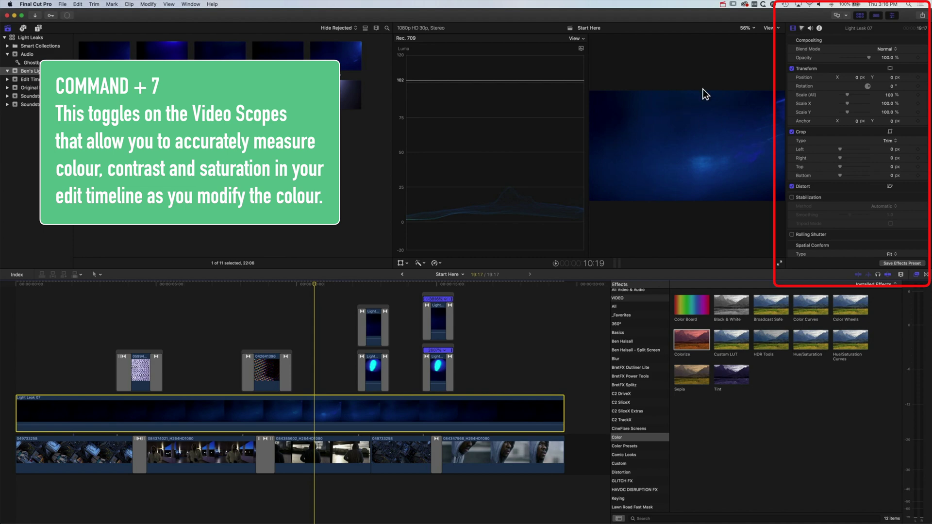
- Adjust Light Leak 07's Color Board exposure to shadows -5%, midtones -54%, and highlights 79%
click(802, 28)
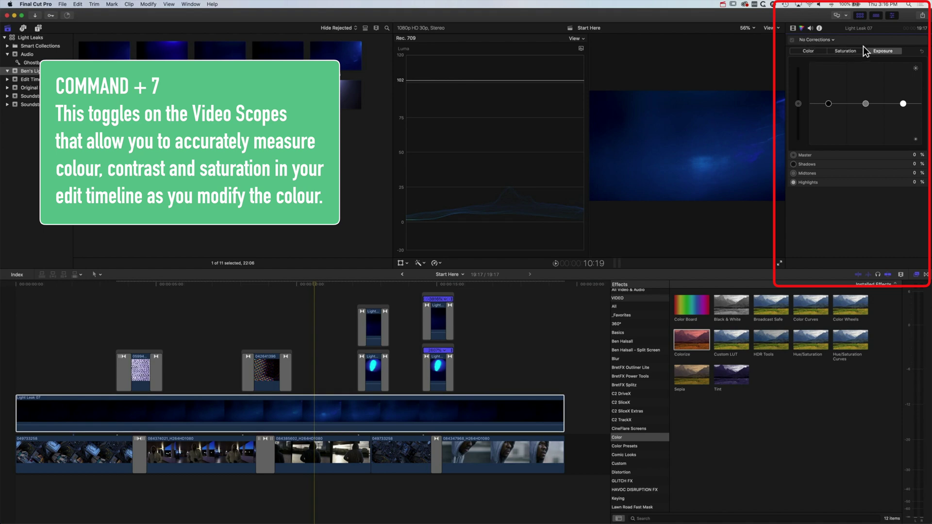
mouse_move(828, 104)
mouse_down()
mouse_move(866, 108)
mouse_move(827, 104)
mouse_up()
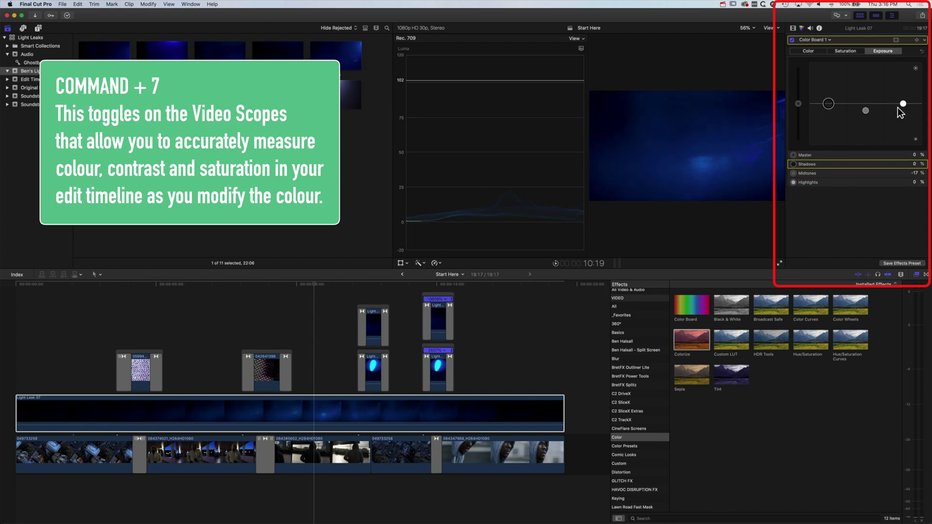
drag(903, 104, 903, 68)
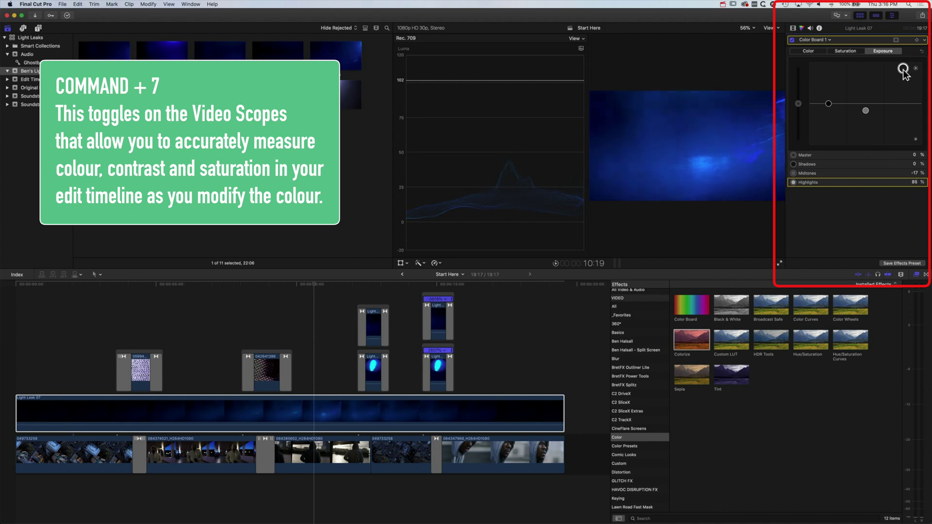
drag(868, 111, 870, 113)
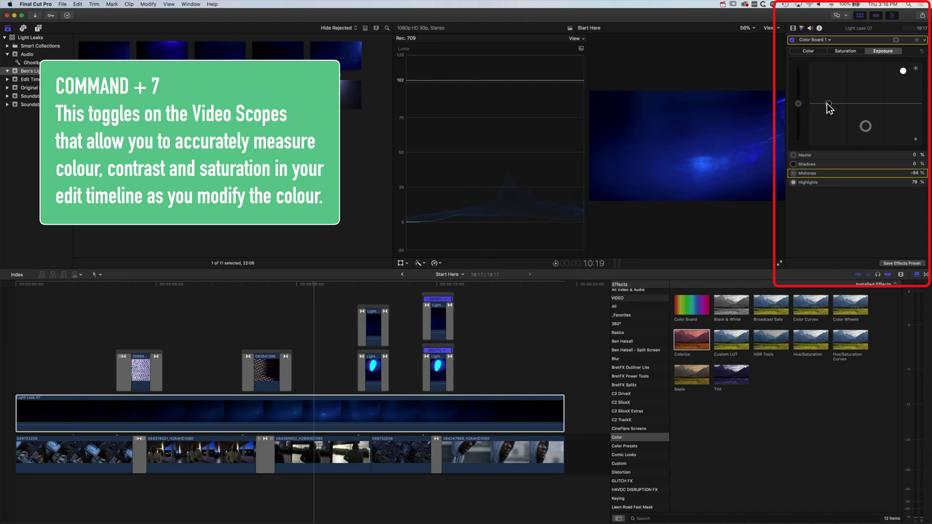
drag(827, 103, 827, 106)
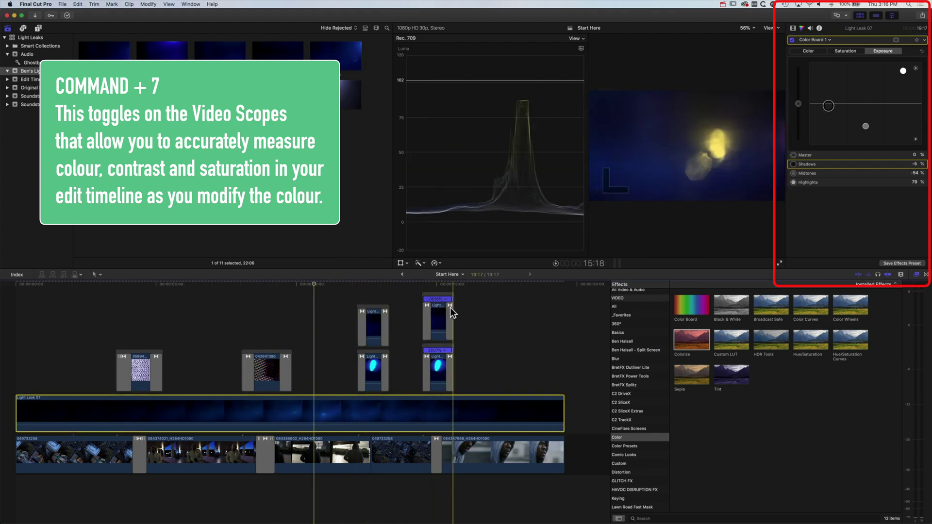
- Set the color-corrected Light Leak 07 to the Screen blend mode and preview it across the edit
click(794, 28)
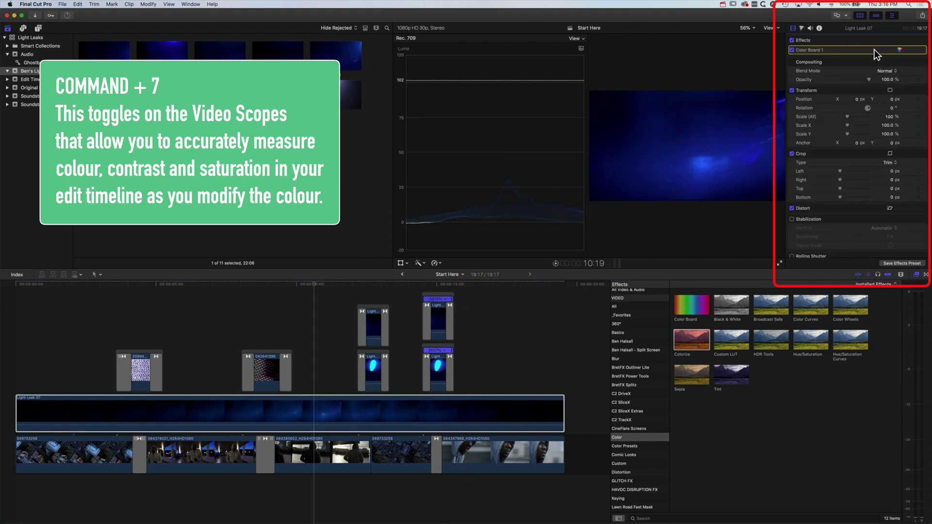
click(885, 72)
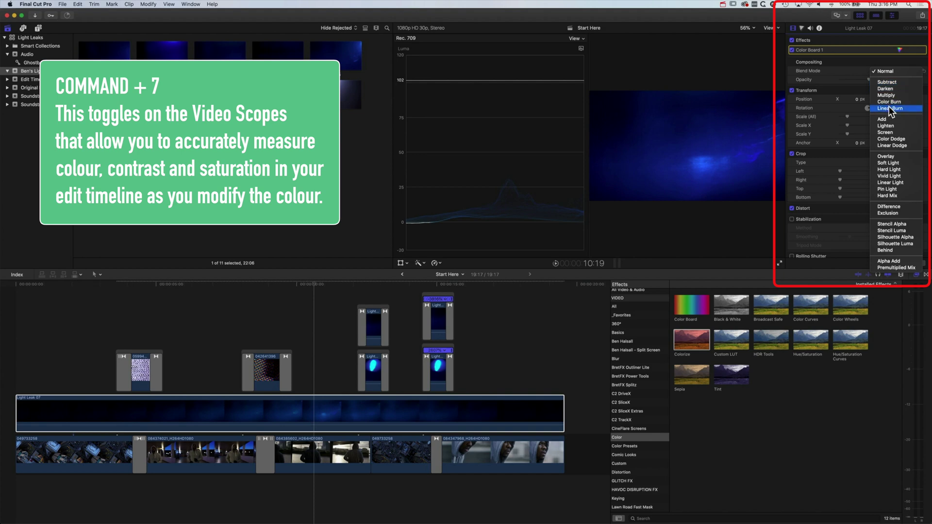
click(889, 132)
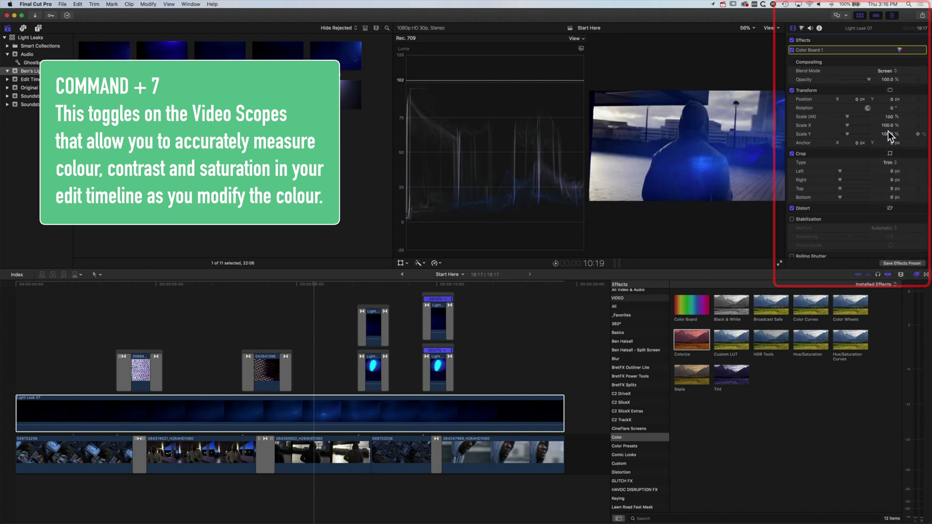
scroll(21, 316, up, 1)
click(175, 286)
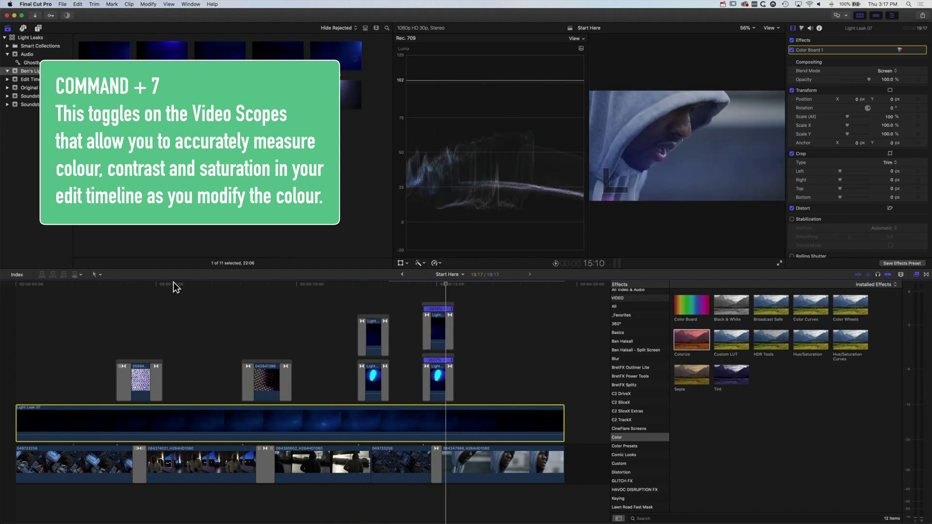
click(310, 284)
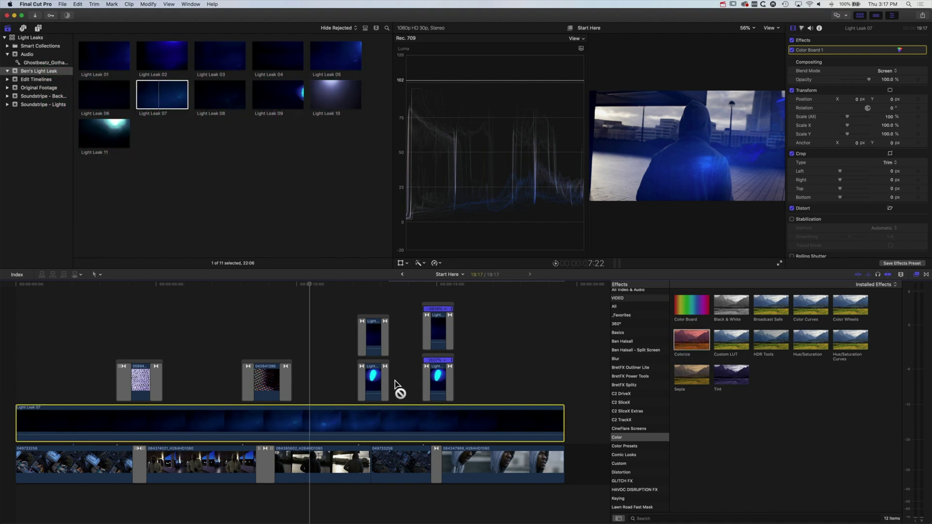
- Apply the Colorize effect to the Light Leak 07 overlay and remap its blacks to purple
drag(396, 386, 324, 417)
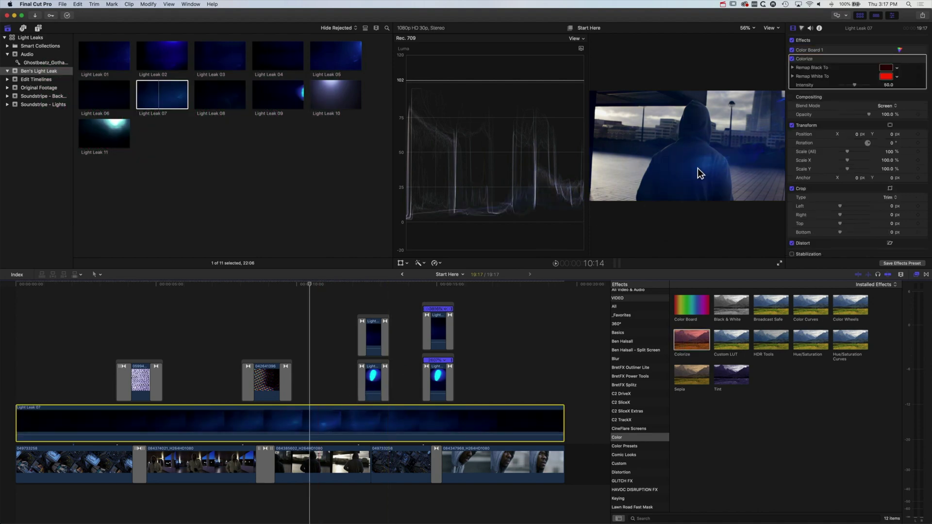
mouse_move(925, 63)
click(896, 67)
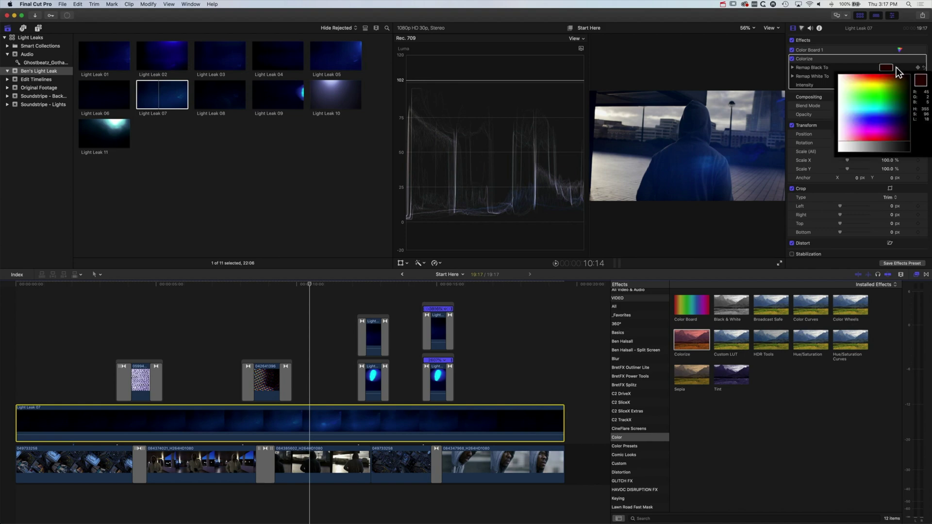
drag(889, 78, 890, 130)
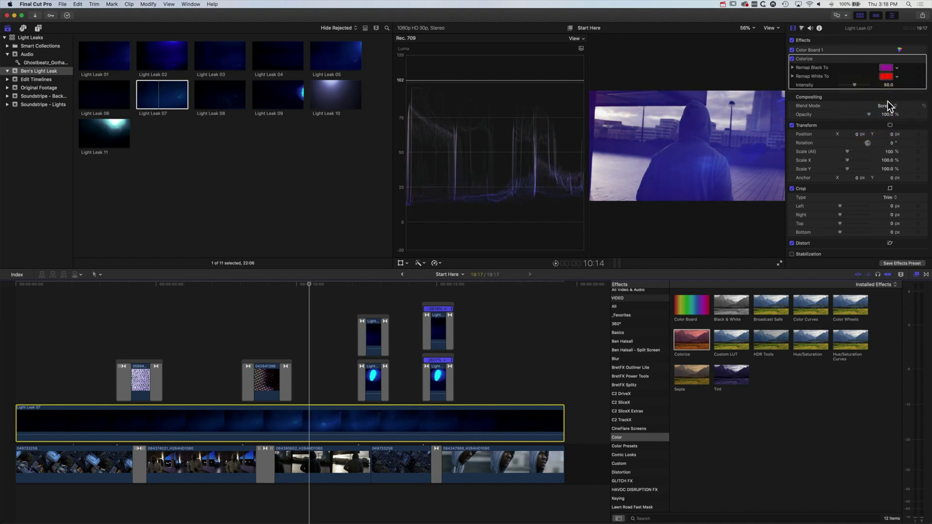
- Remap Colorize's whites to yellow, raise its Intensity to 100, and change the black remap color to dark teal
click(897, 77)
mouse_move(880, 92)
mouse_down()
mouse_move(867, 93)
mouse_move(858, 115)
mouse_move(877, 89)
mouse_move(855, 85)
mouse_move(870, 85)
mouse_up()
key(Escape)
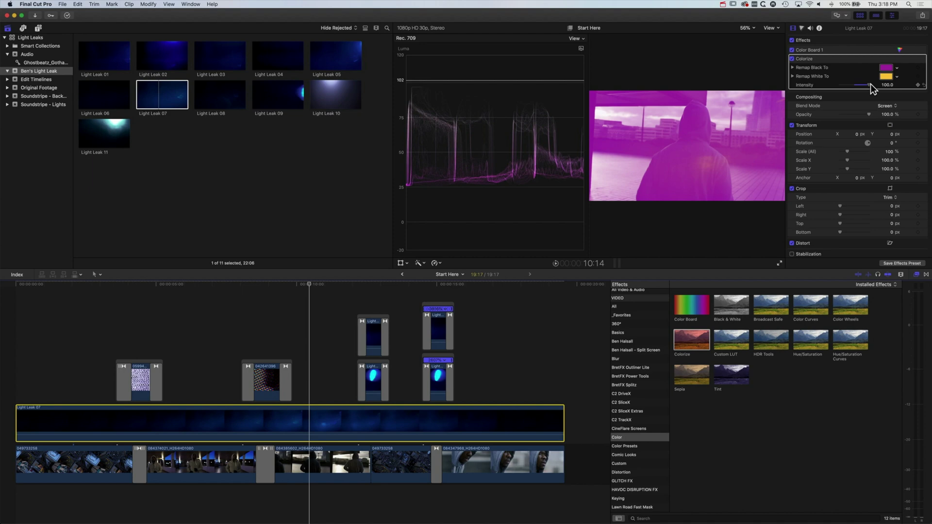
click(896, 68)
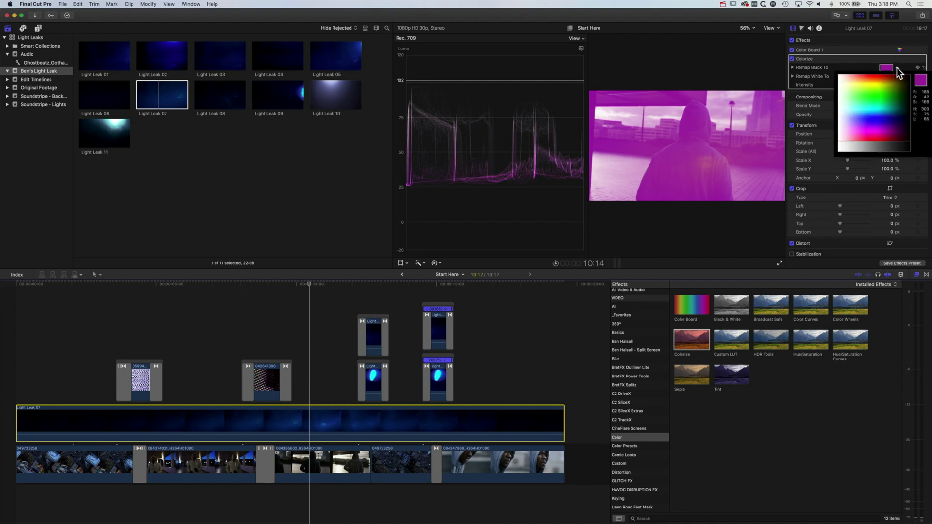
drag(896, 73, 904, 108)
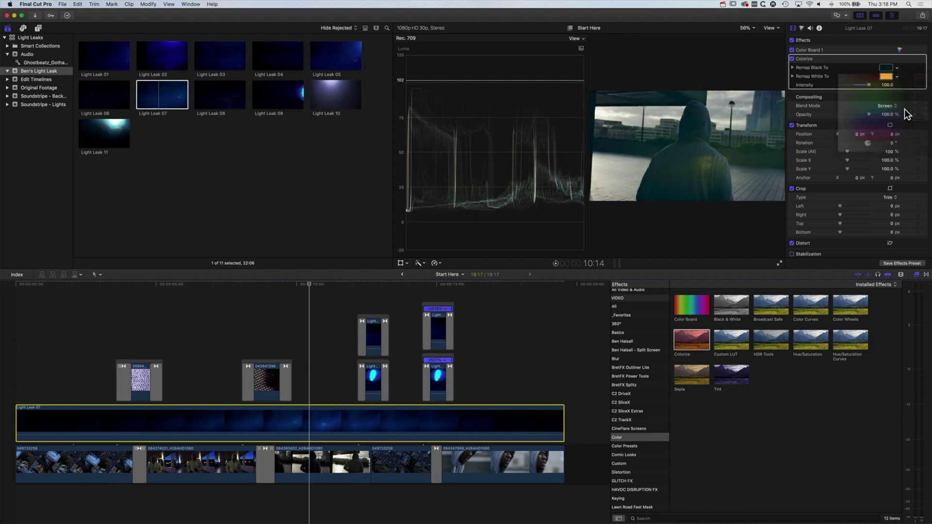
- Play the edit from its start to review the colorized overlay, hiding the video scopes for a larger picture
key(Home)
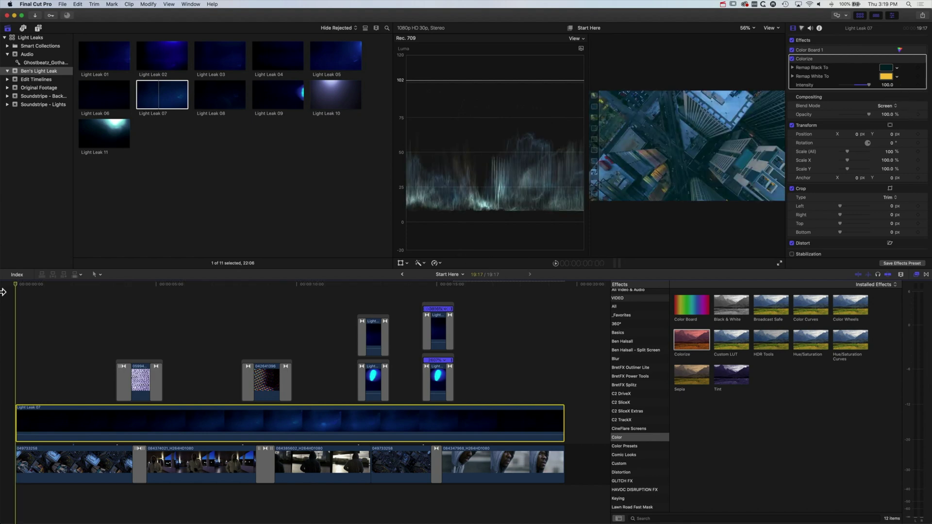
key(space)
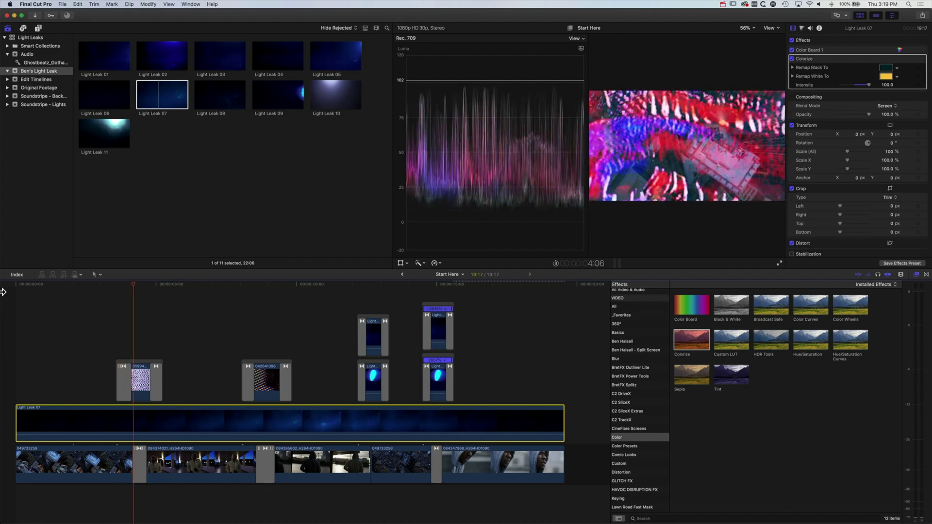
key(super+7)
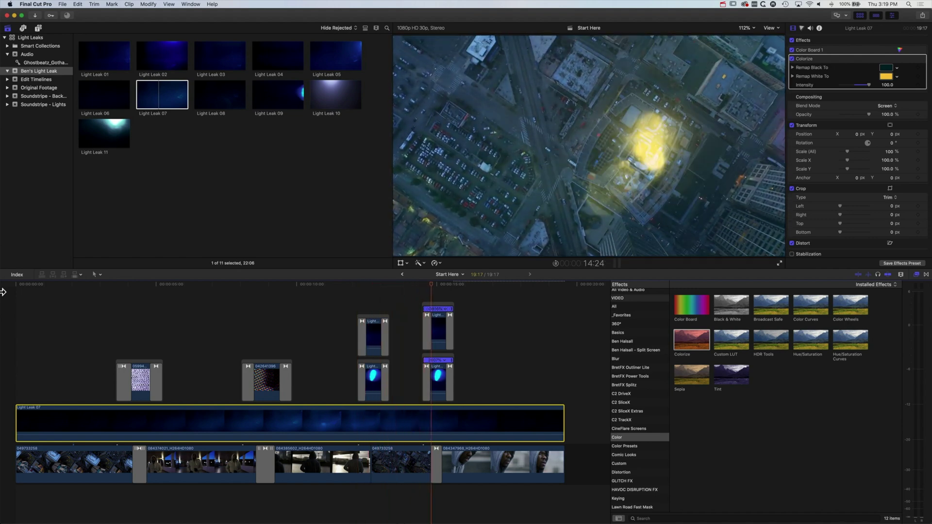
key(space)
key(j)
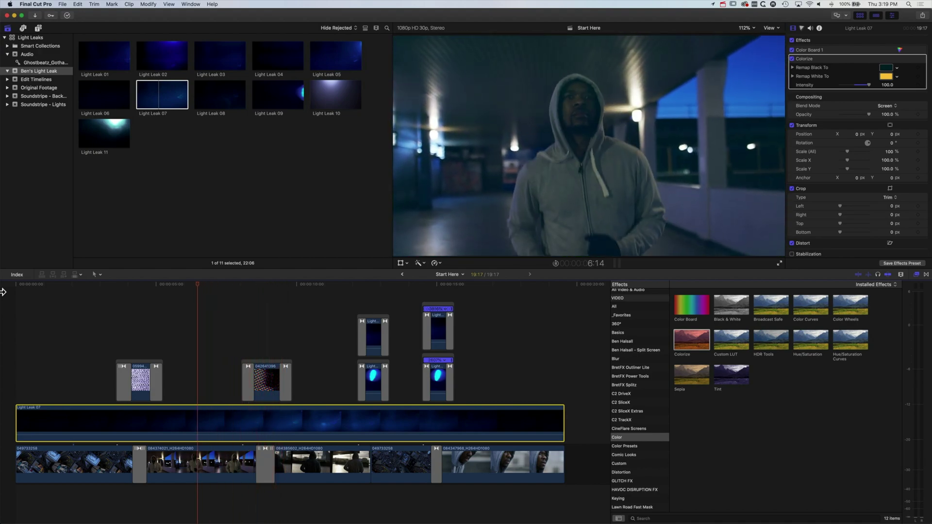
key(space)
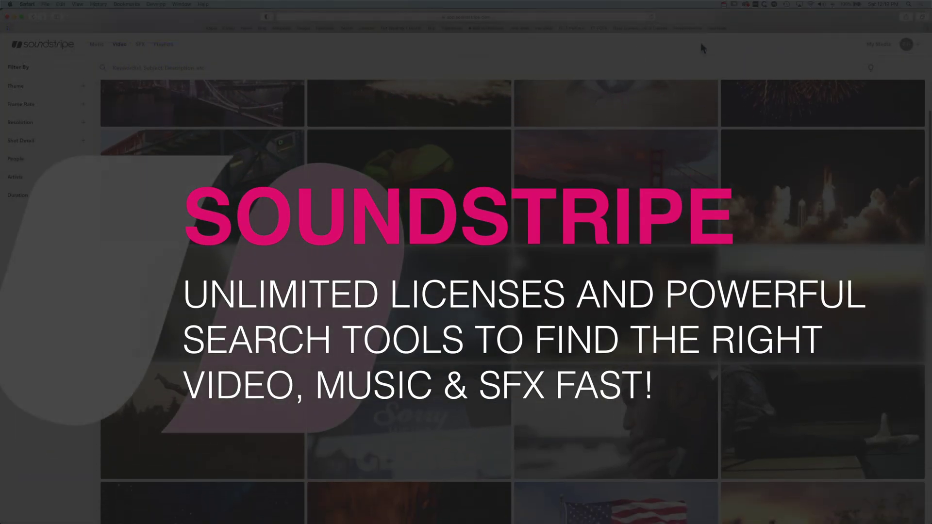
- Examine the finished compositing project's timeline, including the effects on its two full-length light leak layers and the audio tracks below
scroll(701, 43, down, 5)
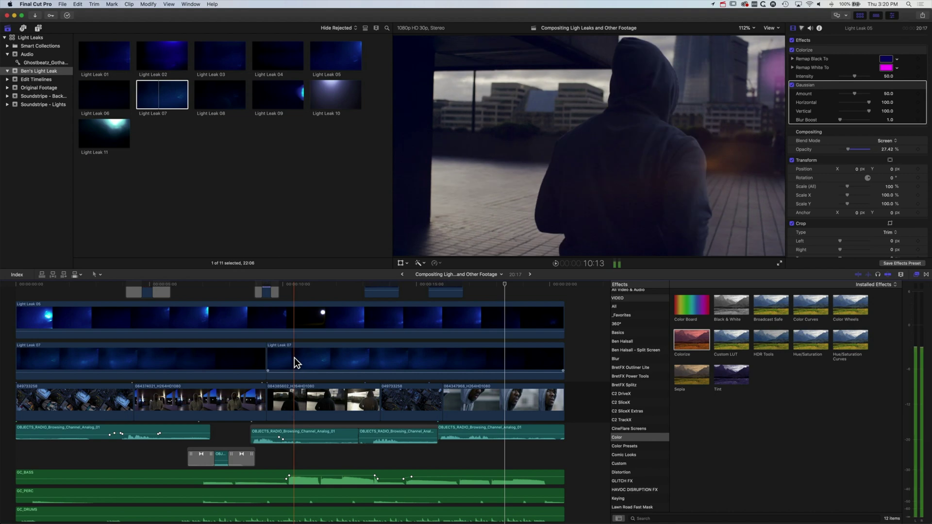
scroll(295, 357, up, 4)
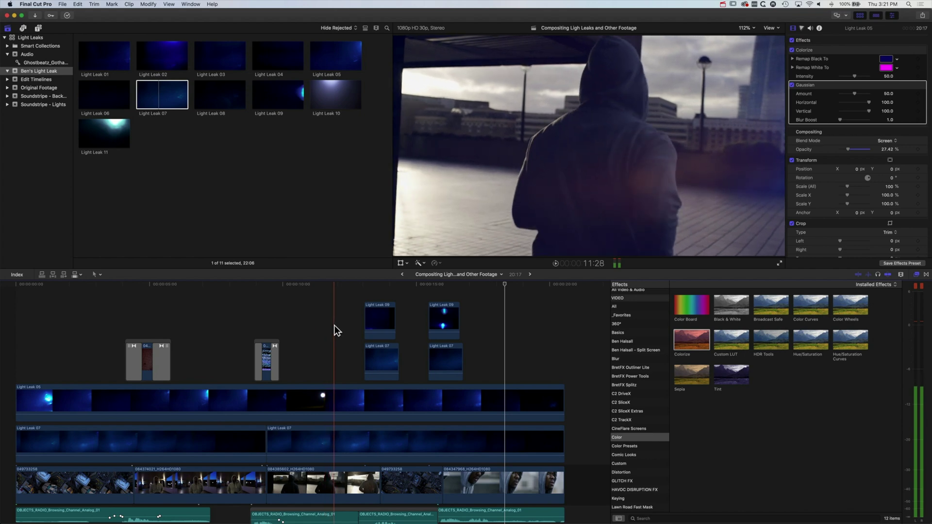
click(311, 419)
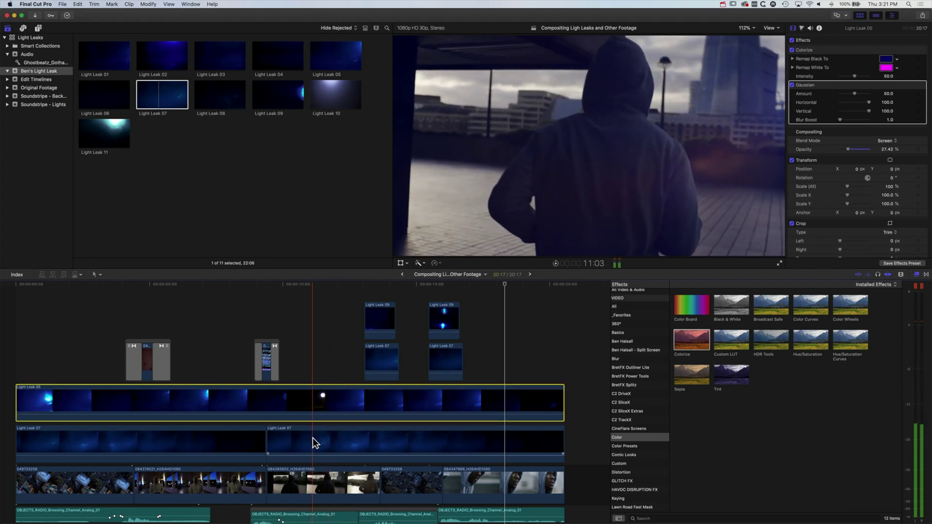
click(313, 438)
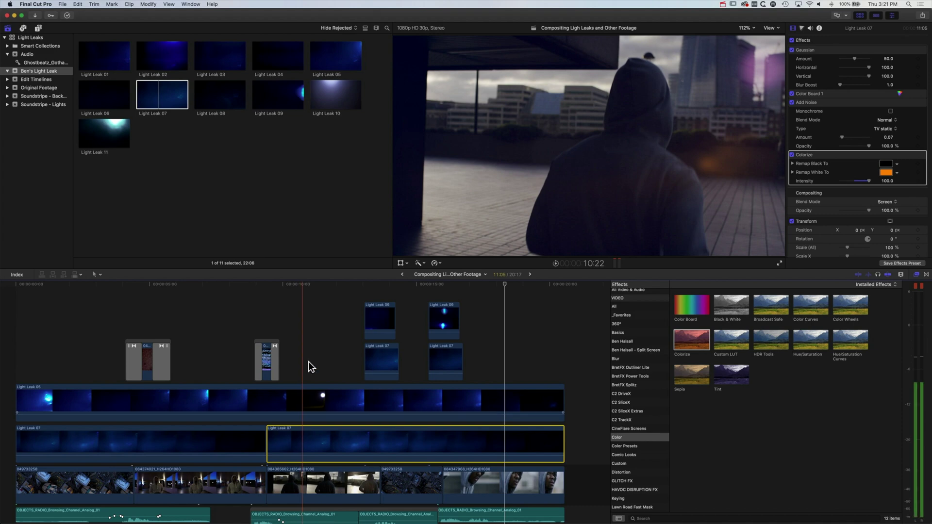
scroll(303, 298, down, 3)
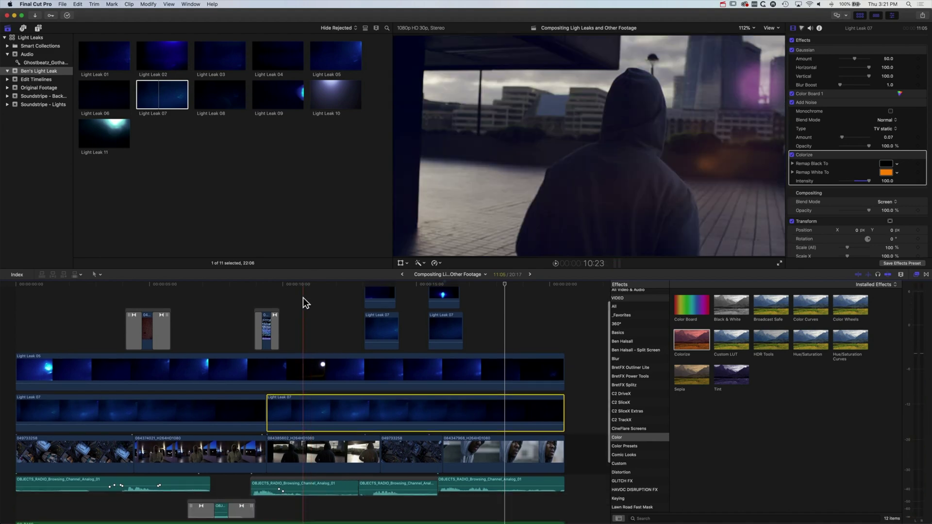
scroll(303, 299, down, 4)
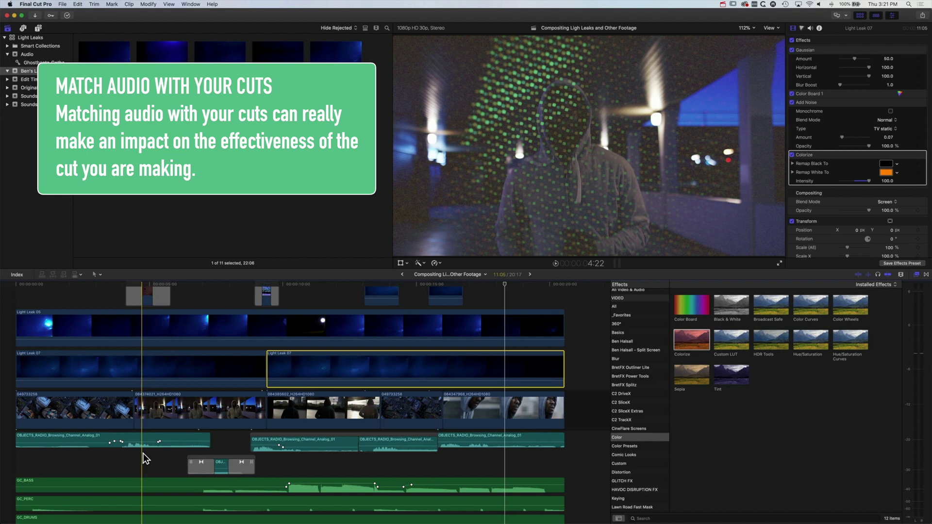
- Check the Strange Things stems download in Safari and inspect the JayUrbanMusic_StrangeThings folder in Finder with its Name column widened
key(super+Tab)
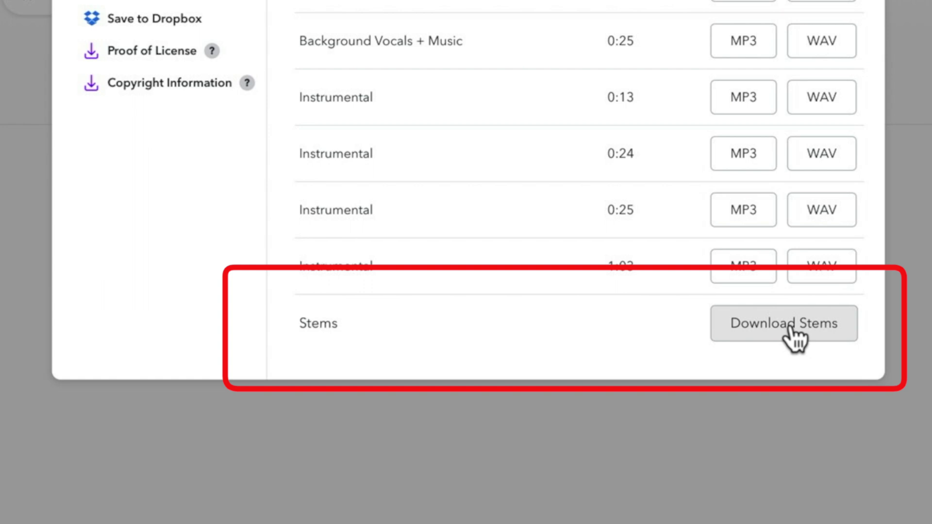
key(super+Tab)
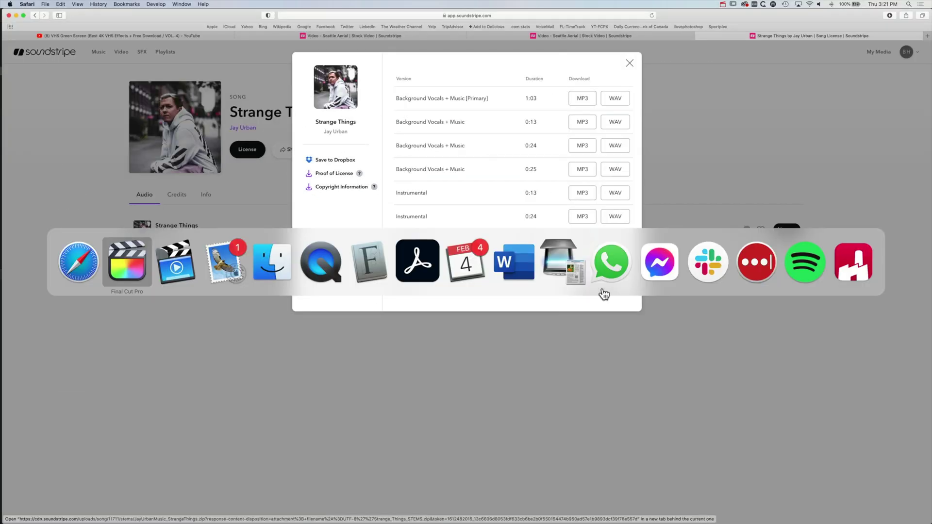
key(super+Tab)
key(super+Tab)
key(super+Tab)
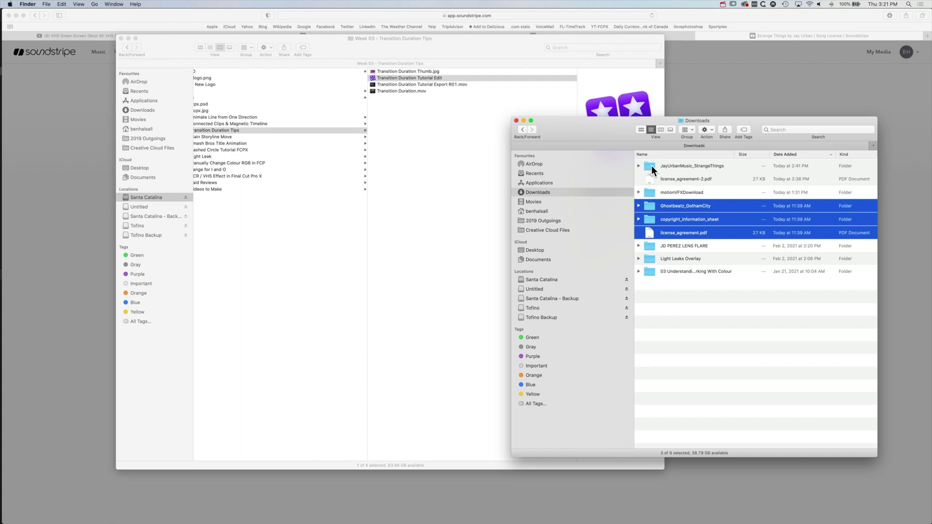
double_click(652, 165)
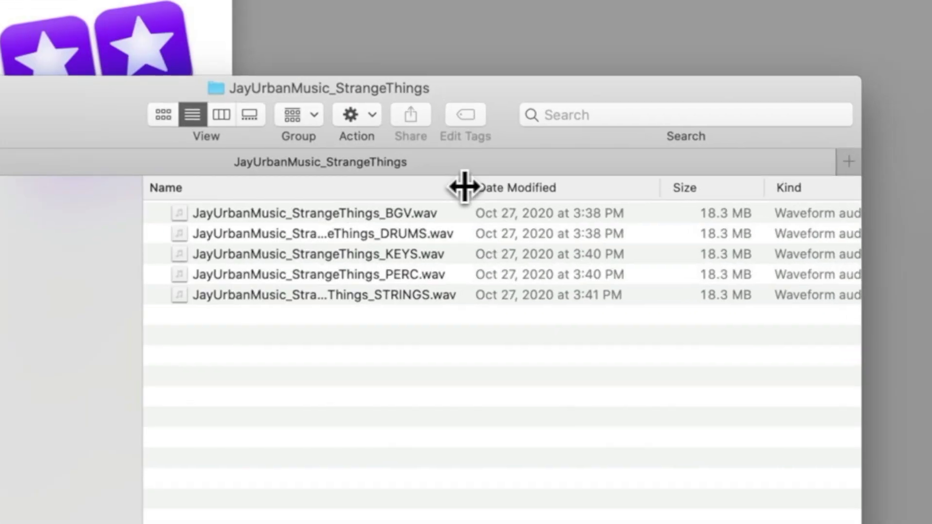
drag(743, 154, 803, 155)
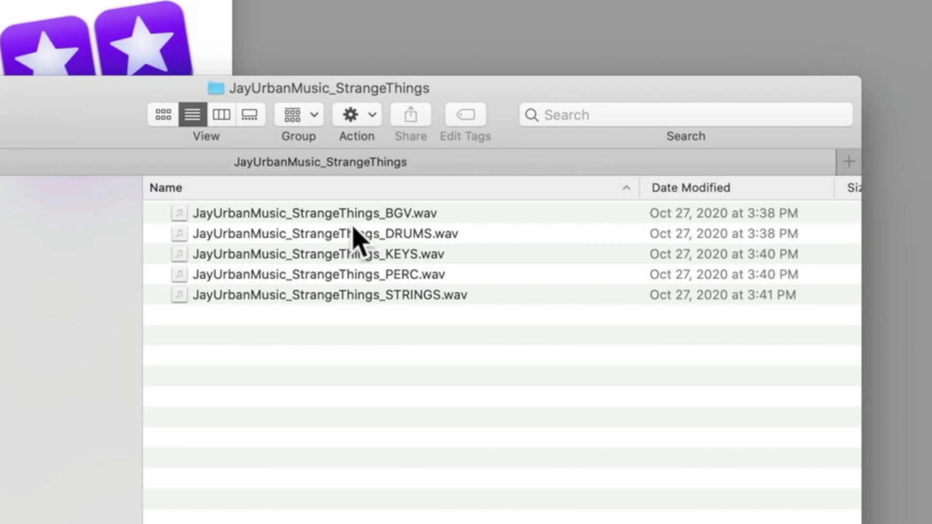
- Switch back to Final Cut Pro and show the Ghostbeatz audio stems from the Audio event
key(super+Tab)
key(super+Tab)
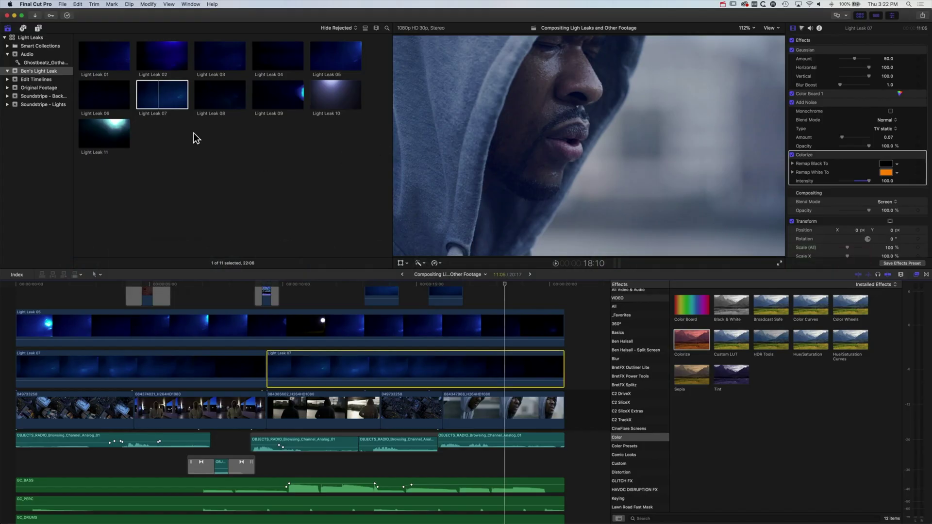
click(28, 61)
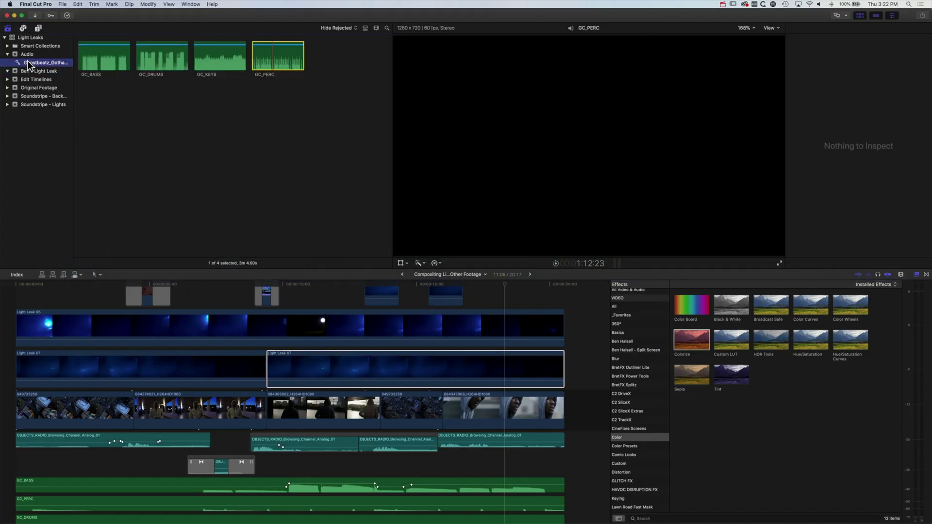